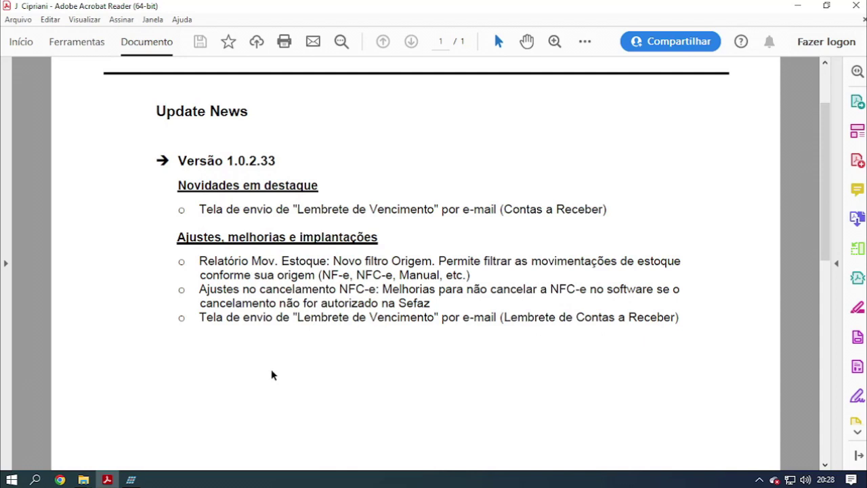
Mark the payment reminder feature and the "Relatório Mov. Estoque" item in the version 1.0.2.33 release notes
left_click_drag(200, 209, 505, 211)
left_click(503, 238)
left_click_drag(197, 260, 327, 263)
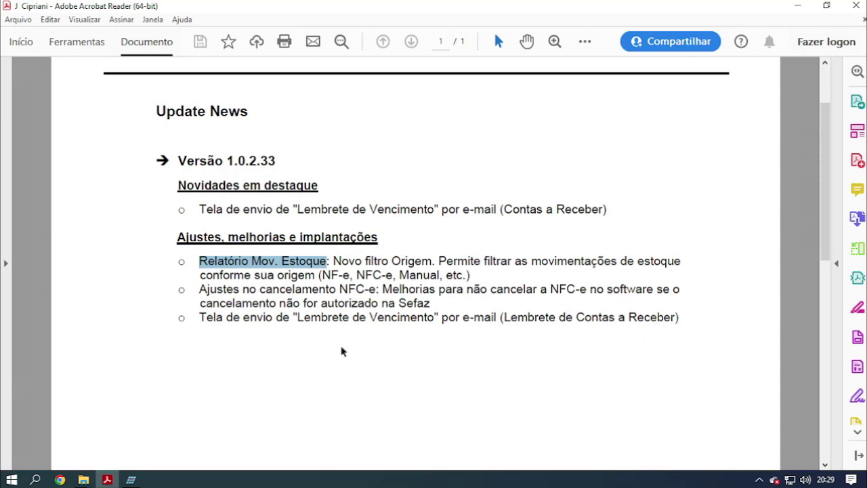
Switch to Data Express and open the stock movement report options (Rel. Mov. Estoque)
left_click(130, 479)
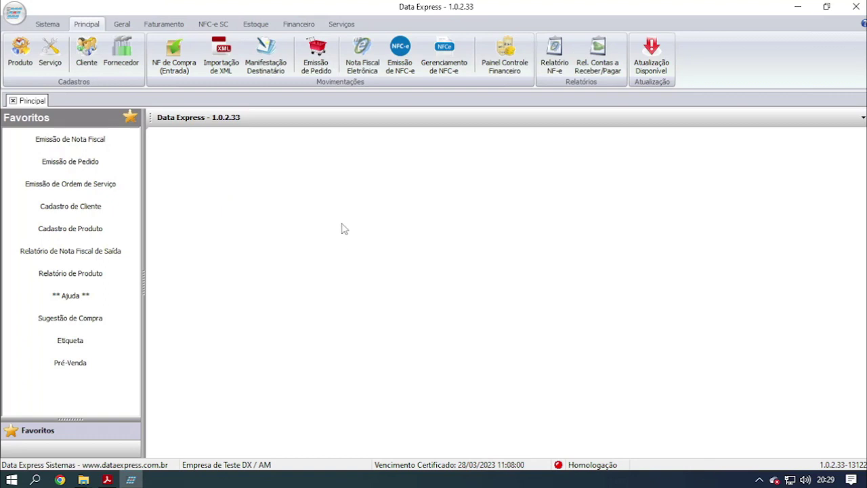
left_click(257, 26)
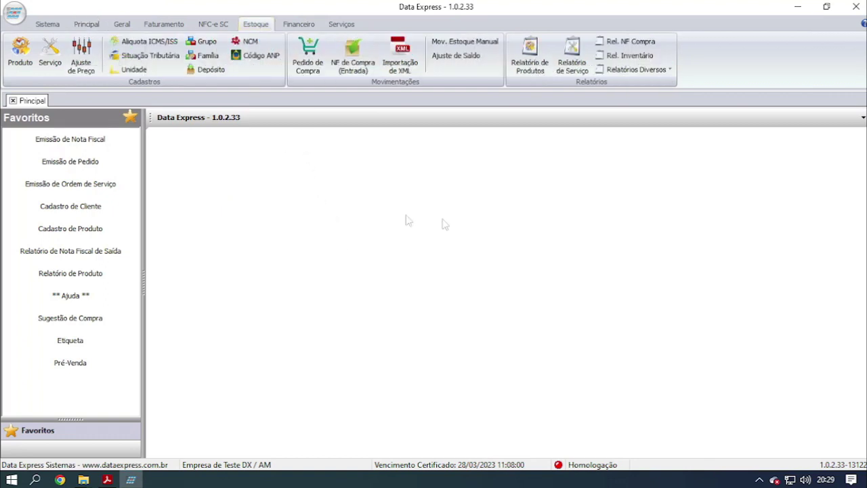
left_click(630, 71)
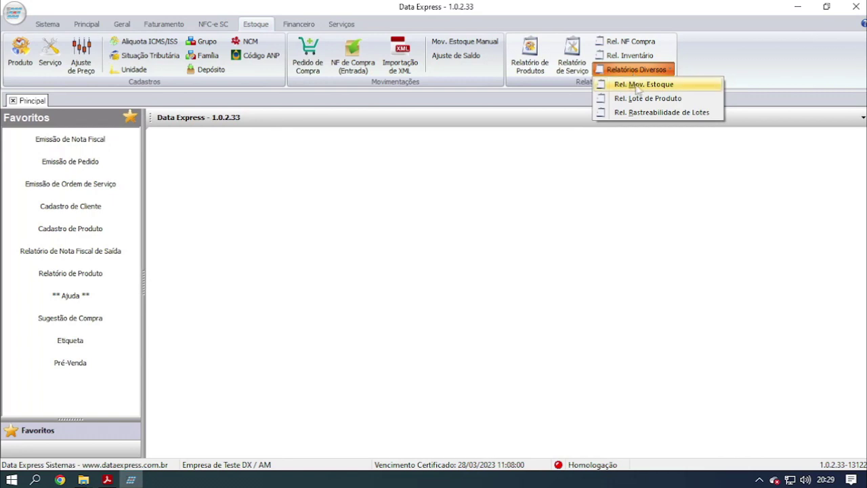
left_click(637, 85)
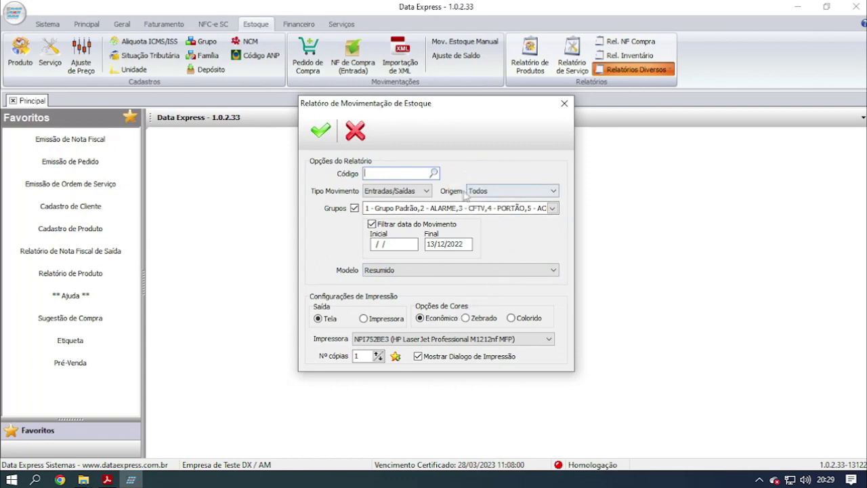
Generate the stock movement report with Origem set to "MAN - Mov. Manual" and look through its entries
left_click(493, 192)
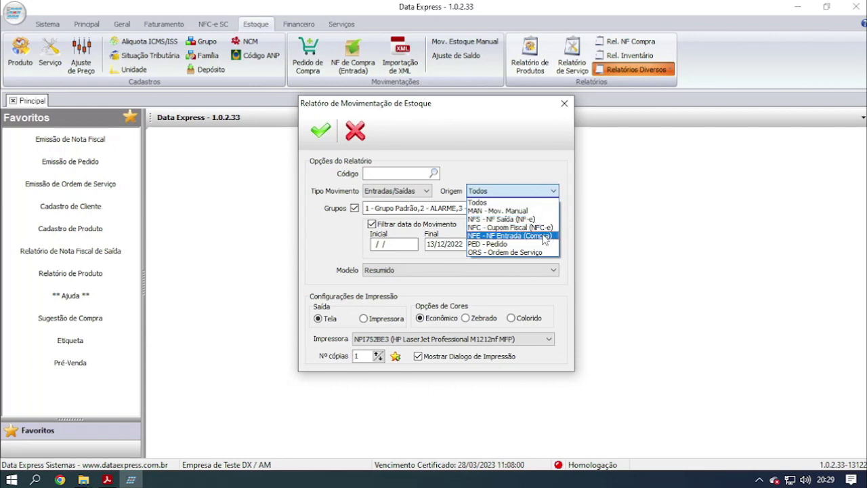
left_click(497, 211)
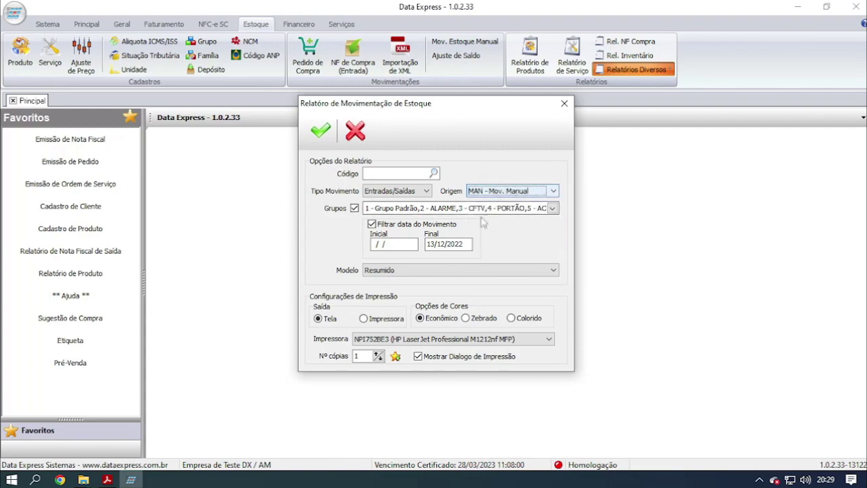
left_click(330, 135)
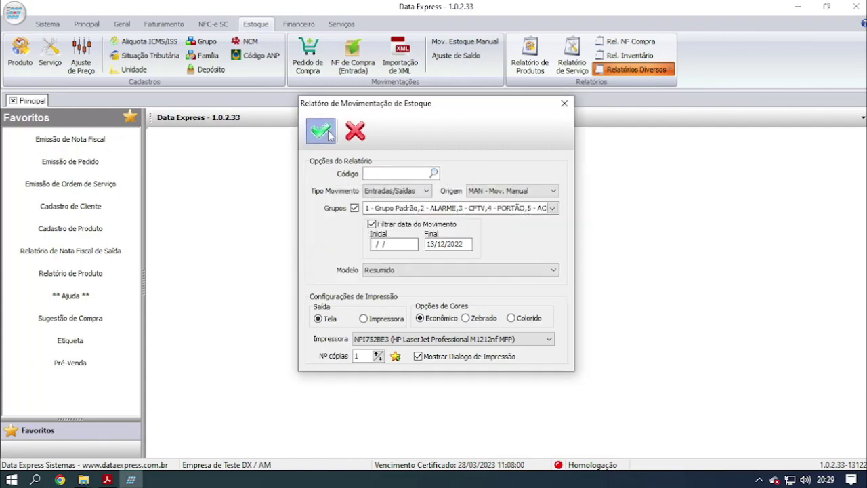
scroll(426, 304, "down", 1)
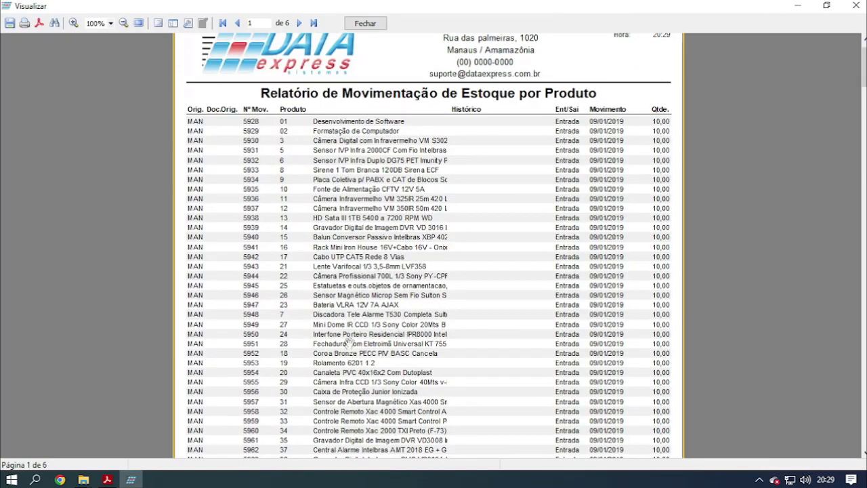
scroll(350, 333, "down", 1)
scroll(277, 248, "down", 1)
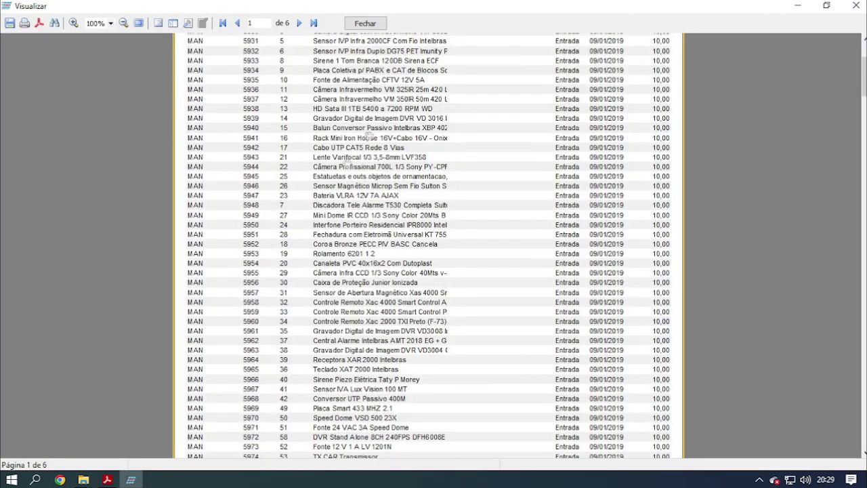
Generate the stock movement report with Origem set to "NFE - NF Entrada (Compra)", then close the report and its options
left_click(366, 23)
left_click(513, 192)
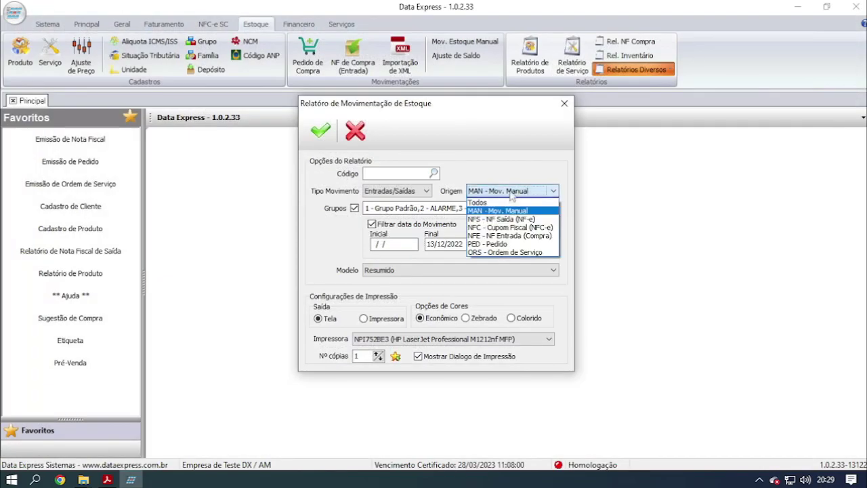
left_click(504, 239)
left_click(321, 130)
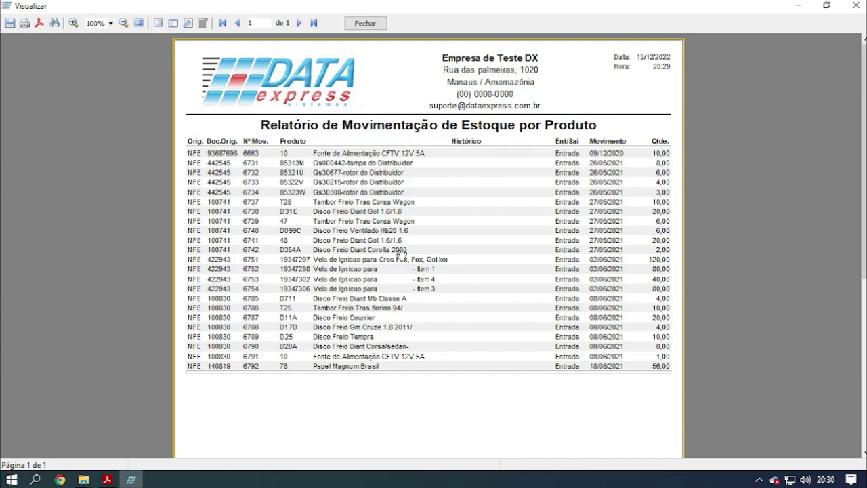
left_click(365, 23)
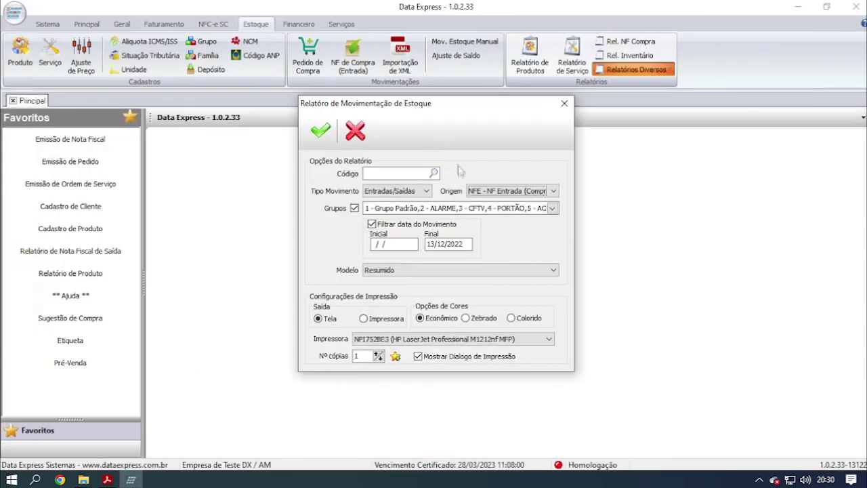
left_click(564, 103)
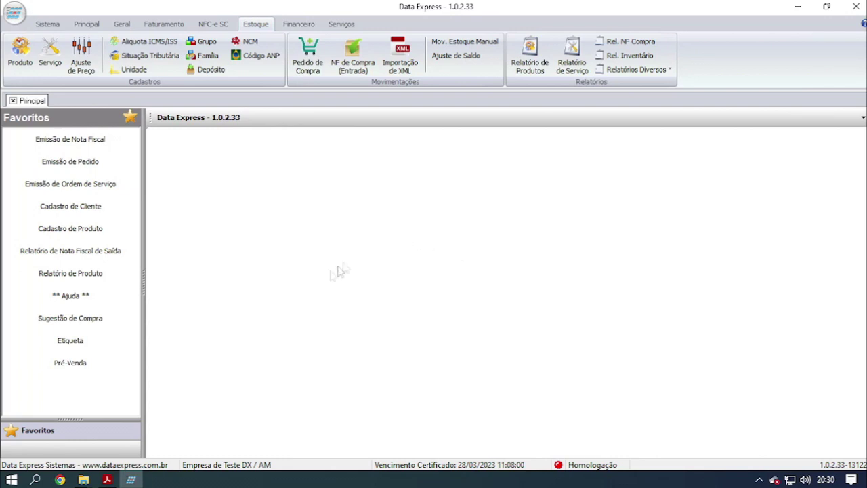
Highlight the NFC-e cancellation item in the Adobe Reader release notes, and open the NFC-e management list in Data Express
key("alt+Tab")
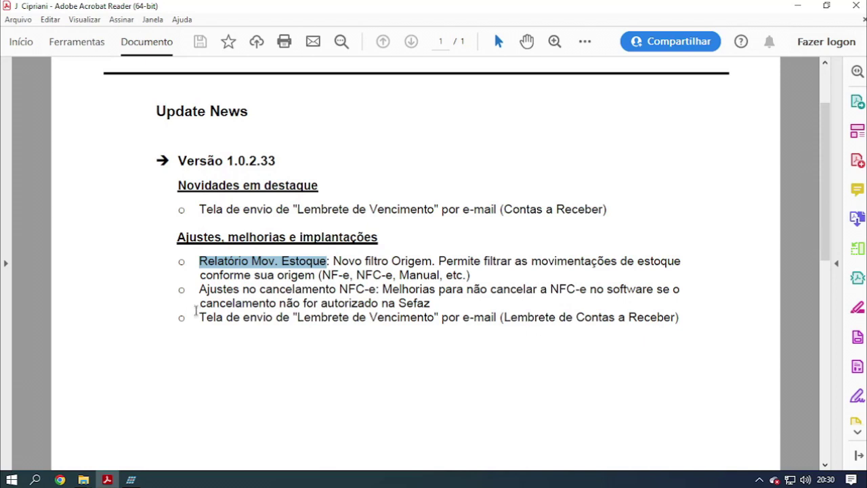
left_click_drag(198, 290, 432, 305)
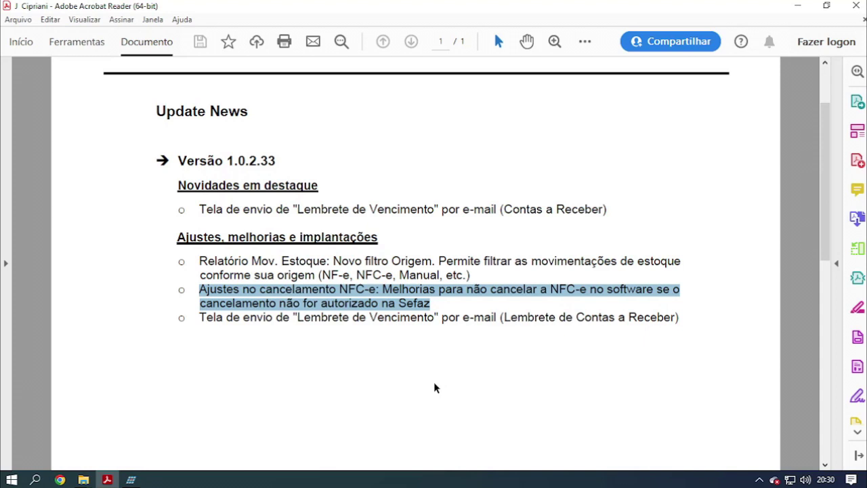
left_click(132, 480)
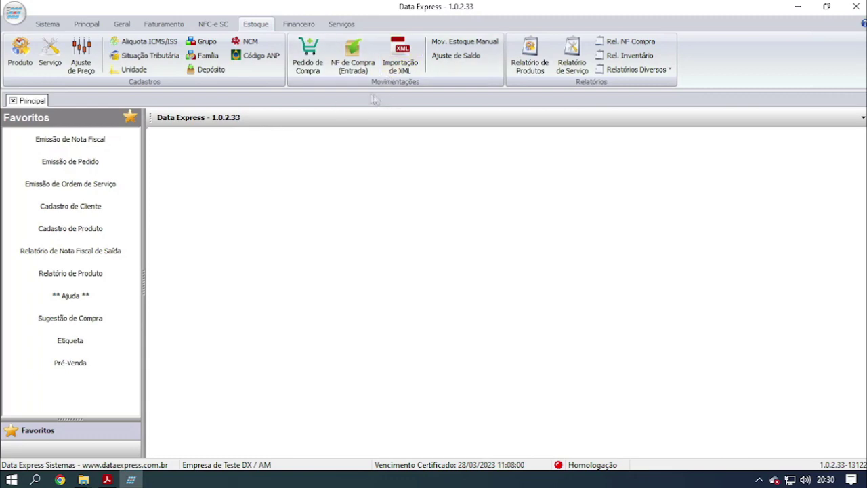
left_click(164, 24)
left_click(386, 61)
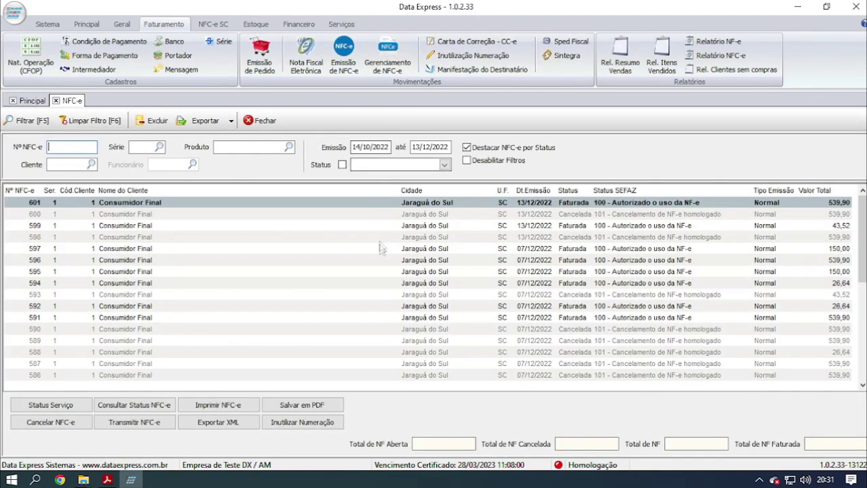
Cancel NFC-e 601 with the justification "Teste de cancelamento de NFCe"
left_click(439, 204)
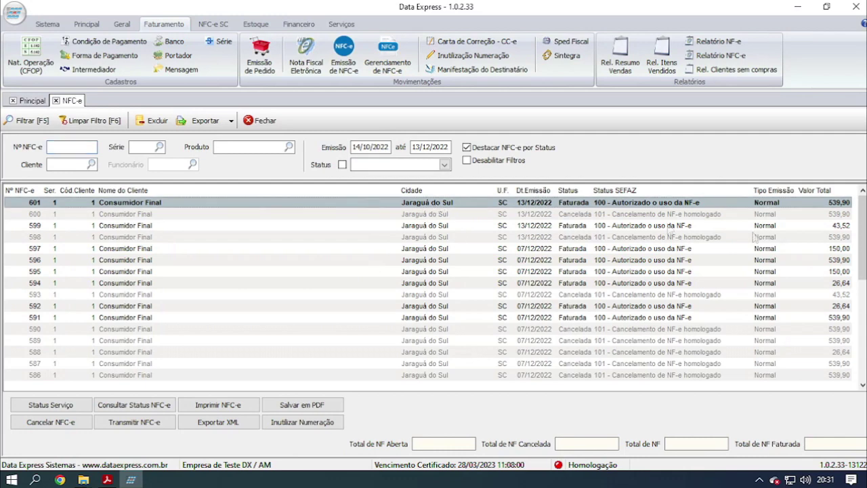
left_click(51, 421)
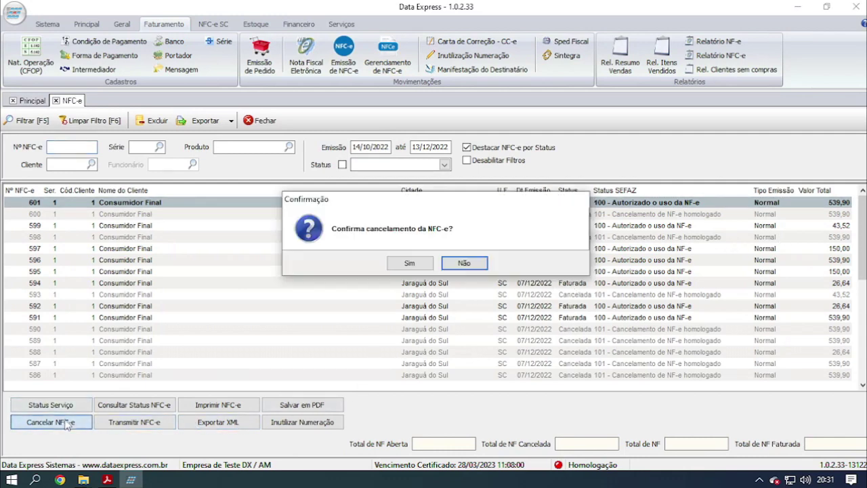
left_click(409, 264)
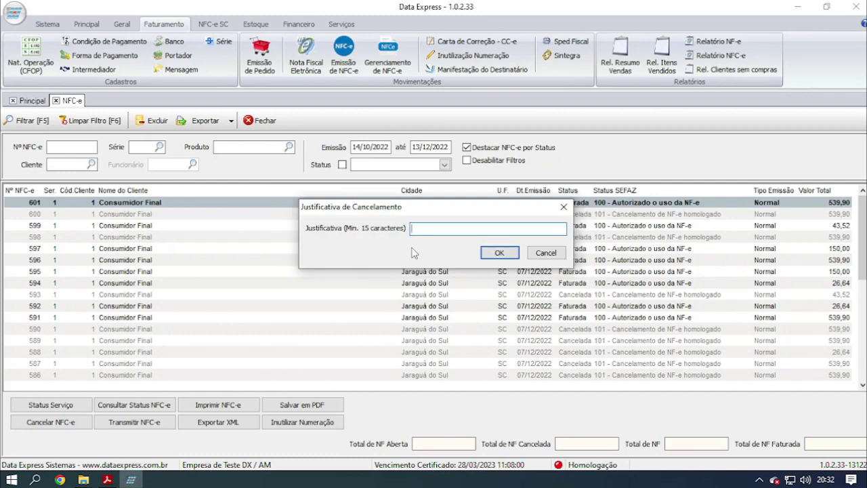
type("Teste de cancelamento de NFCe")
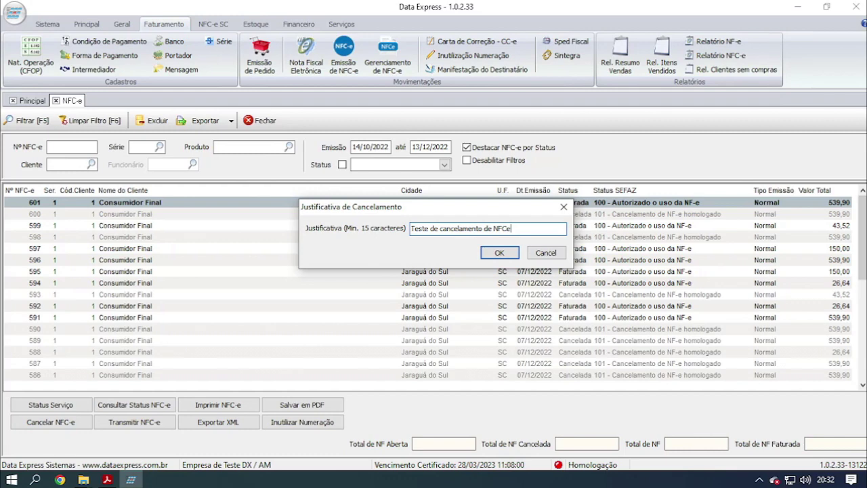
left_click(501, 257)
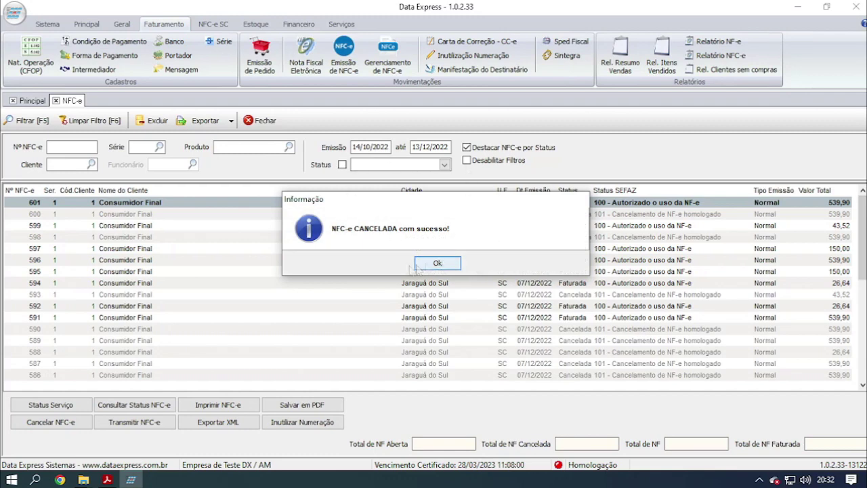
left_click(437, 263)
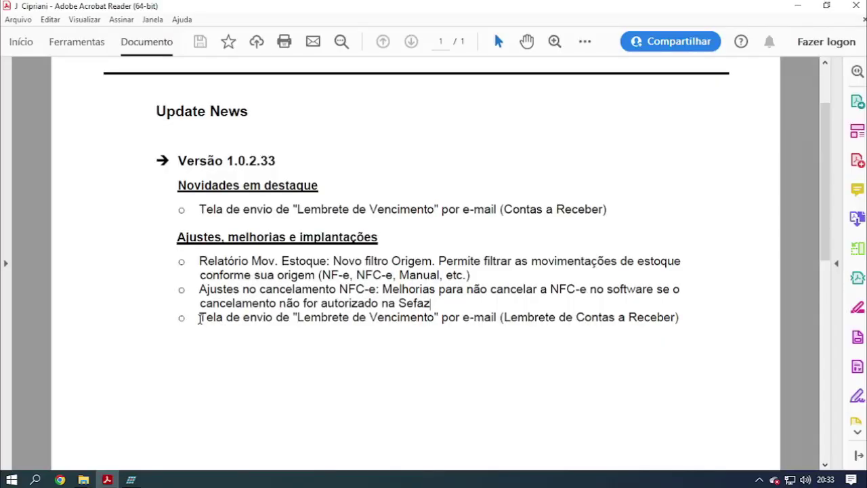
Highlight the "Lembrete de Vencimento" e-mail item in the release notes, and open the Lembrete Vencimento screen in Data Express
left_click_drag(200, 318, 680, 319)
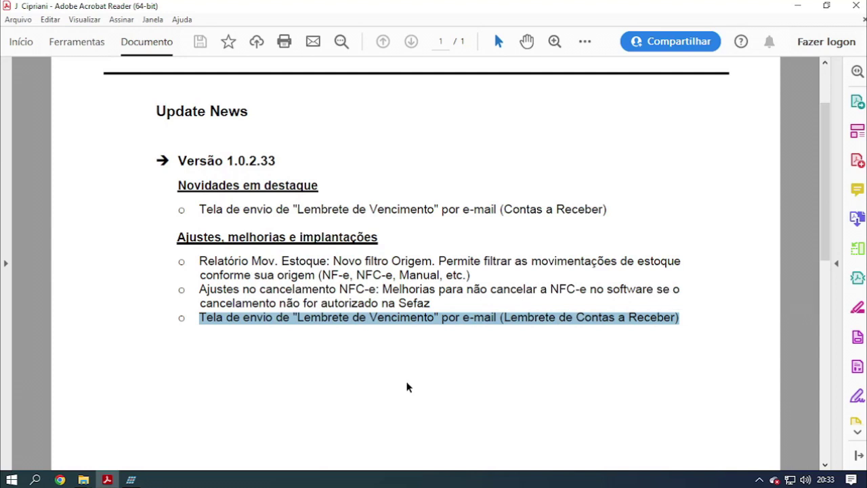
key("alt+Tab")
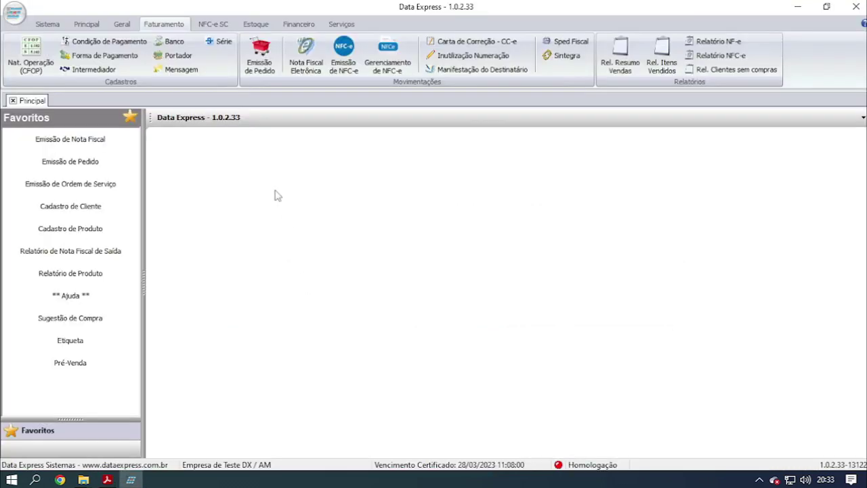
left_click(299, 24)
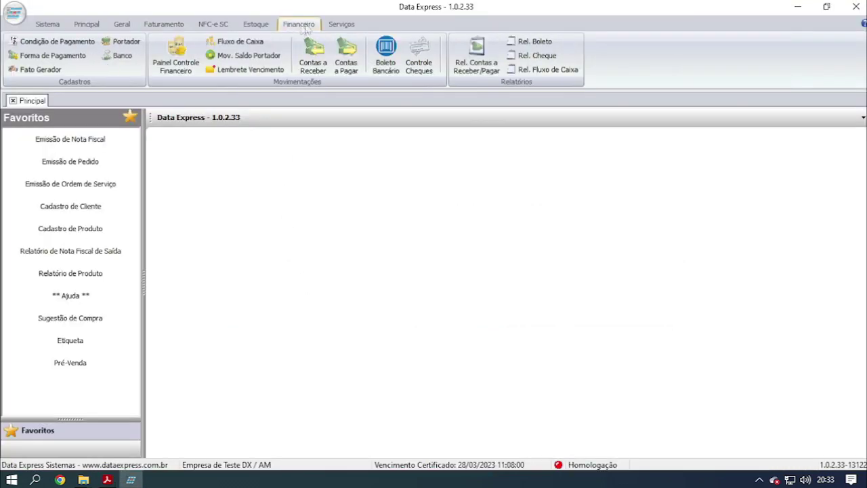
left_click(238, 71)
Examine the due-date range filter and the listed receivables, including the struck-through and green entries, in the payment reminder e-mail screen
left_click(324, 258)
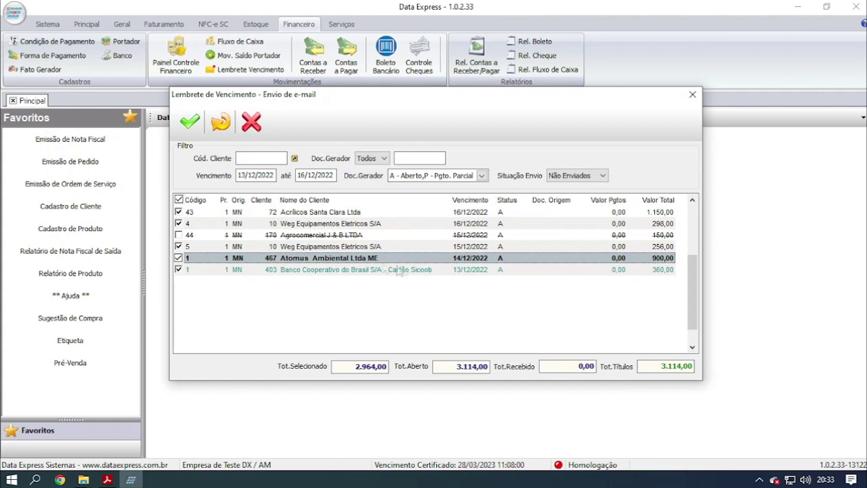
left_click(238, 177)
left_click(302, 175)
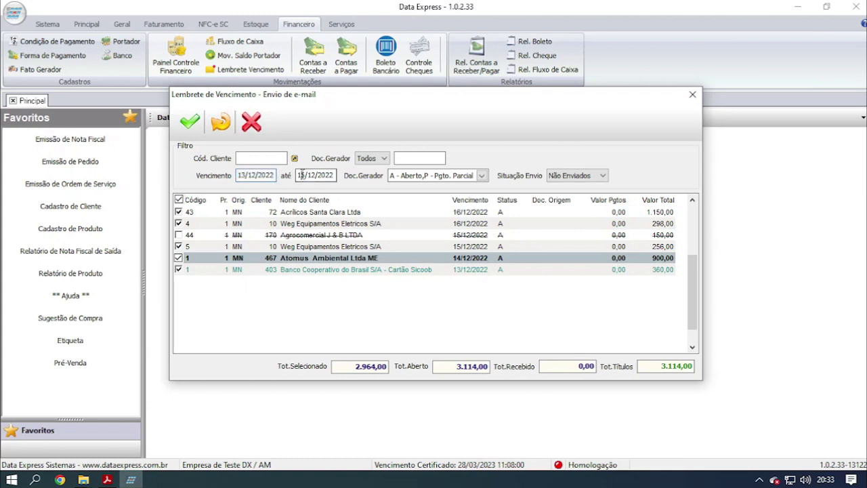
double_click(302, 175)
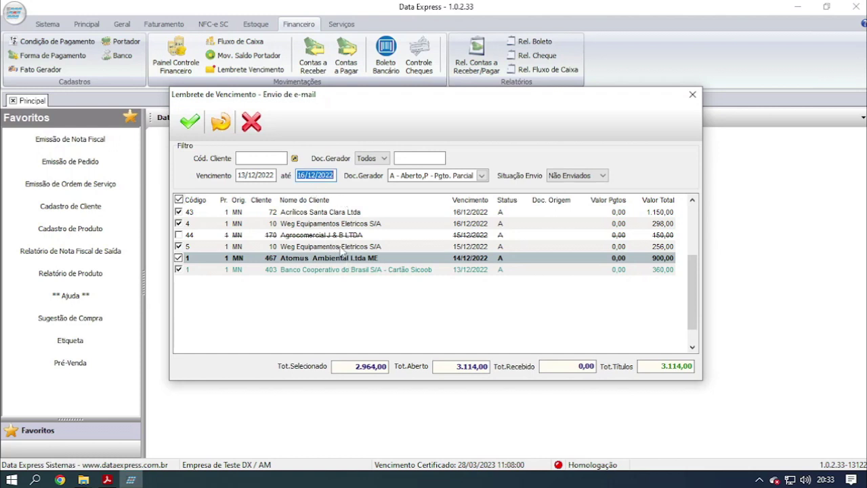
left_click(369, 270)
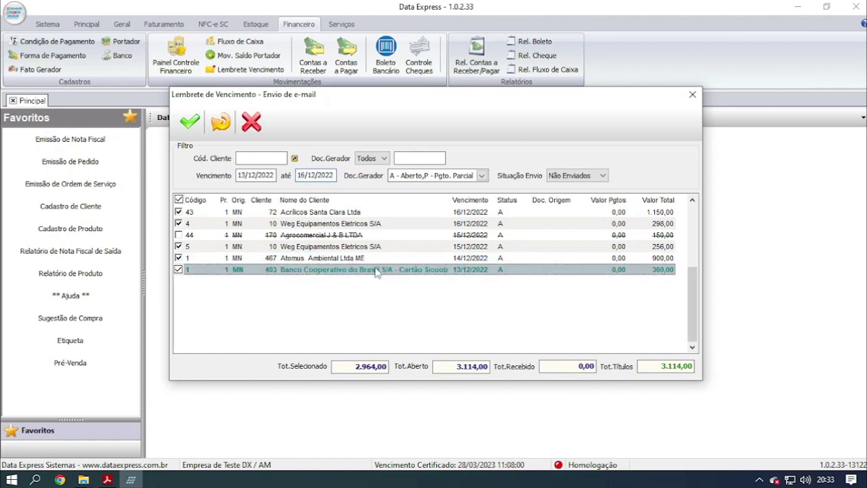
left_click(373, 258)
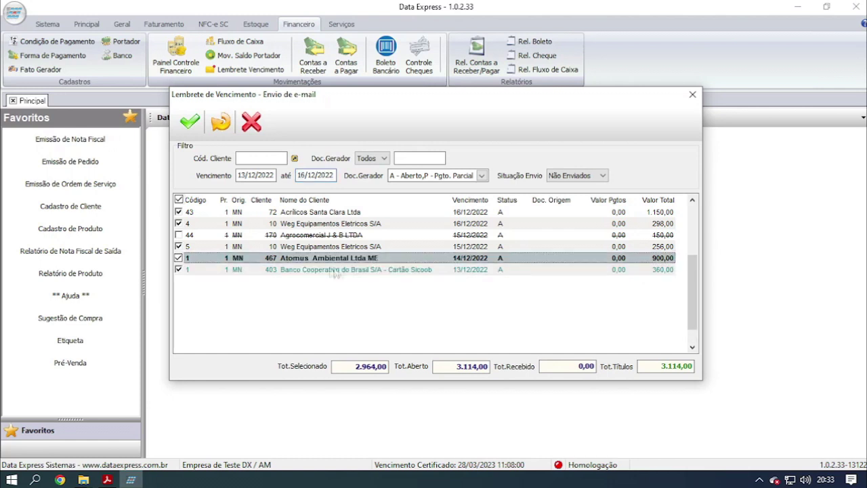
left_click(316, 223)
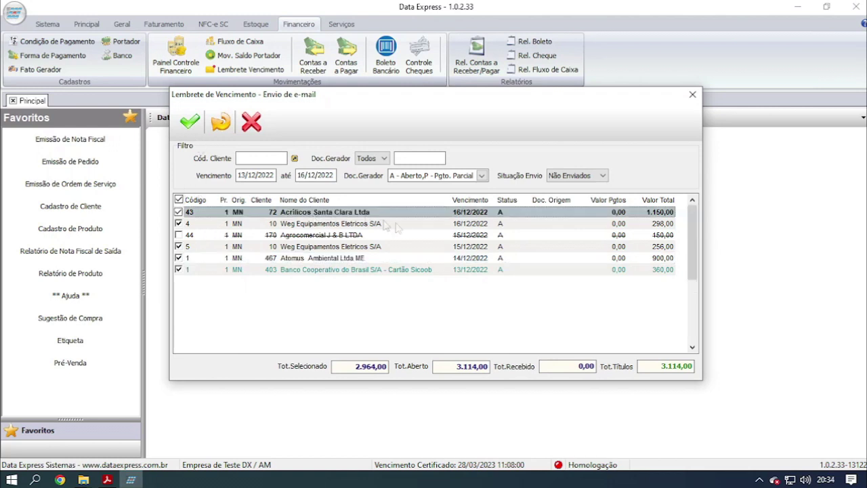
left_click(312, 248)
left_click(278, 235)
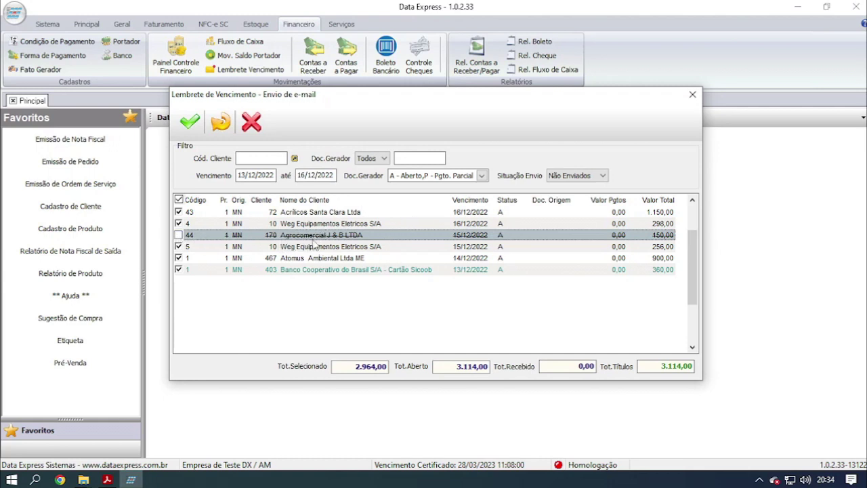
left_click(369, 256)
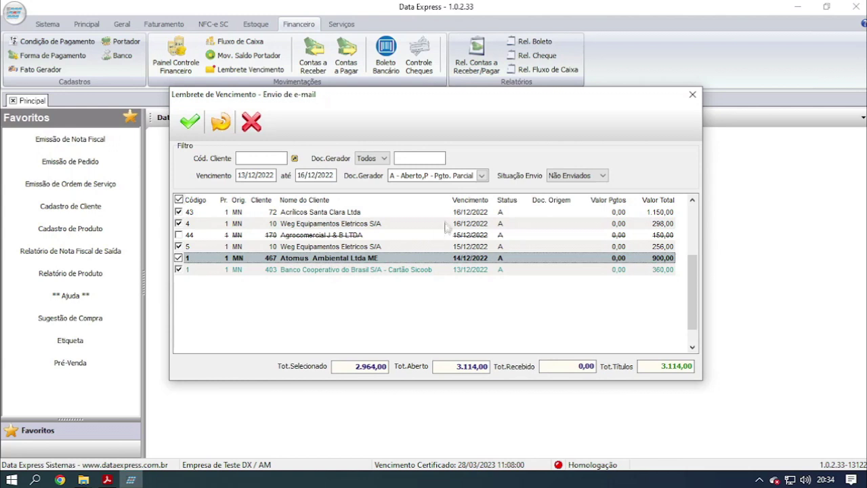
Review the individual receivables in the payment reminder list, including the green Banco Cooperativo and struck-through Agrocomercial entries
left_click(303, 270)
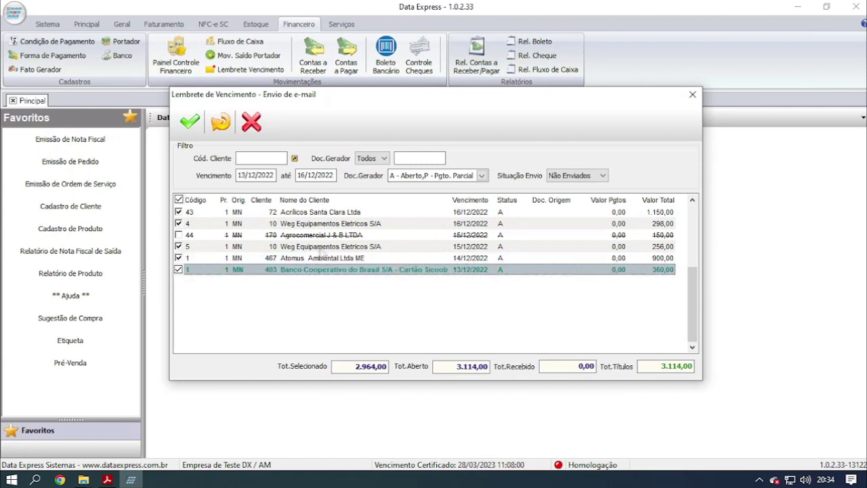
left_click(314, 259)
left_click(308, 213)
left_click(325, 235)
left_click(322, 245)
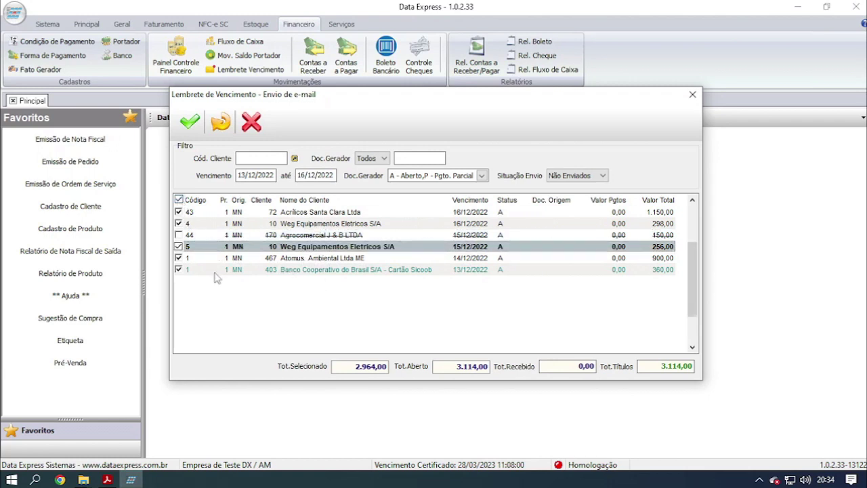
Deselect all receivables, select only receivable 43 of Acrílicos Santa Clara Ltda, and send its payment reminder
left_click(178, 199)
left_click(179, 212)
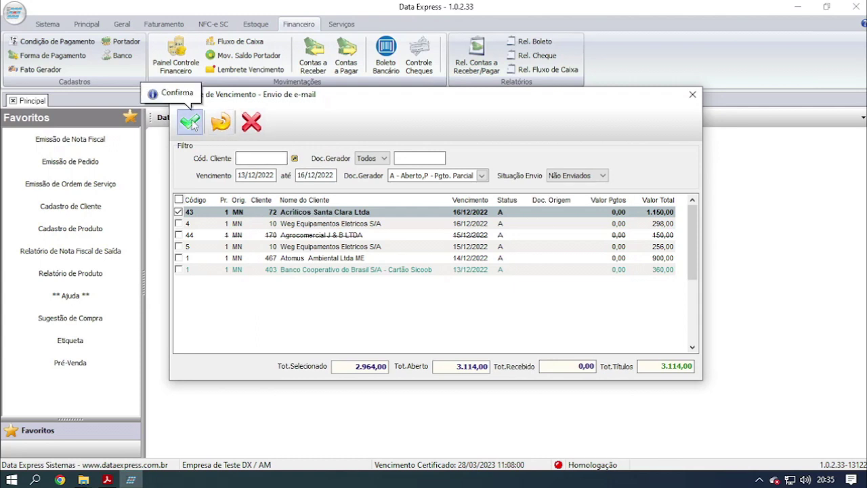
left_click(190, 122)
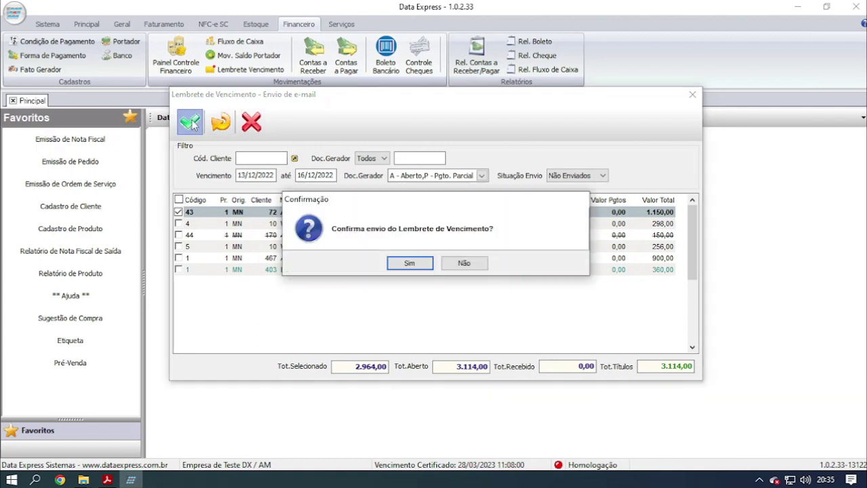
left_click(408, 264)
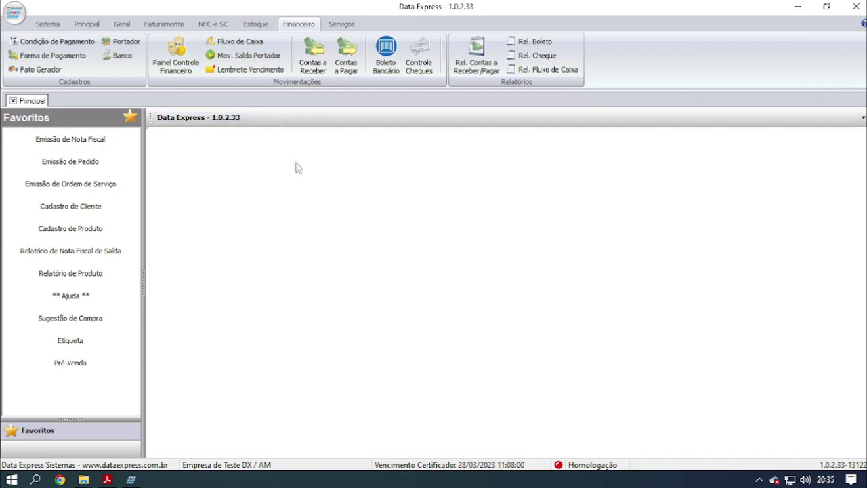
Reopen the Lembrete Vencimento screen and filter the receivables by the send status Enviados
left_click(248, 70)
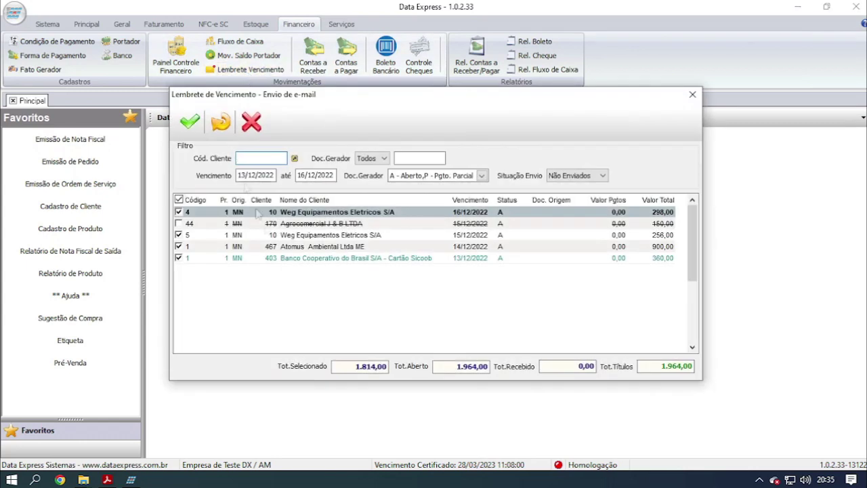
left_click(278, 225)
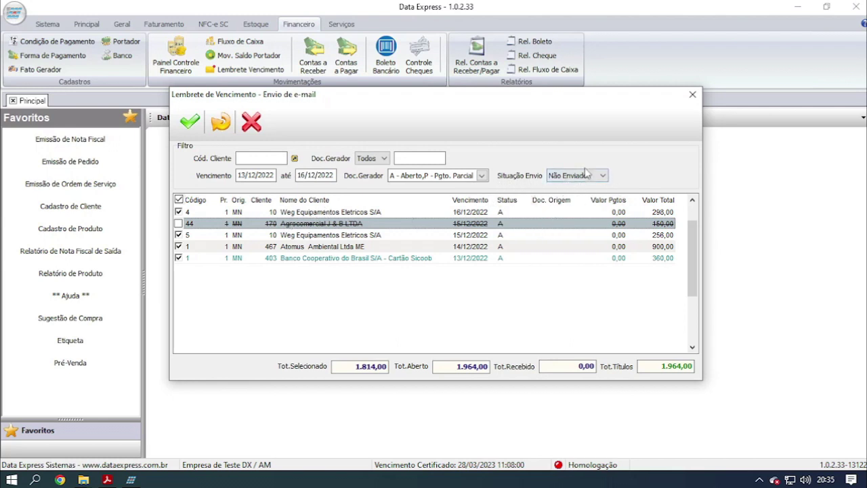
left_click(587, 174)
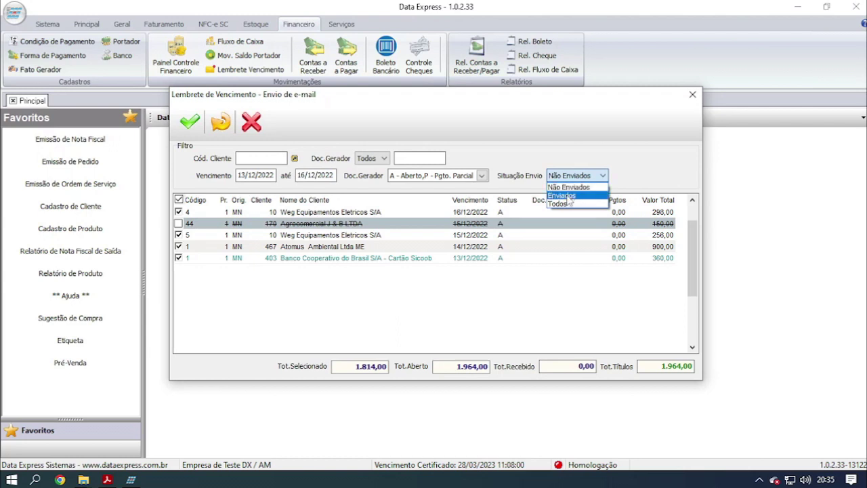
left_click(567, 195)
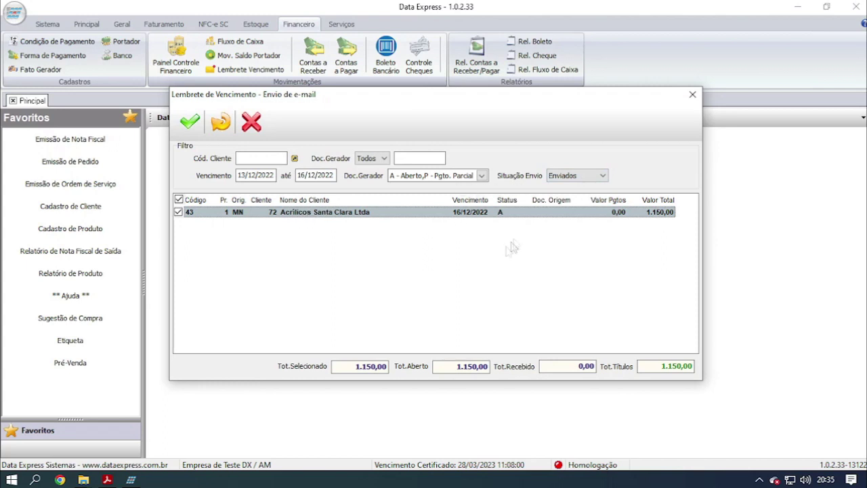
List the receivables with send status Todos, and return the send-status filter to Não Enviados
left_click(571, 179)
left_click(573, 204)
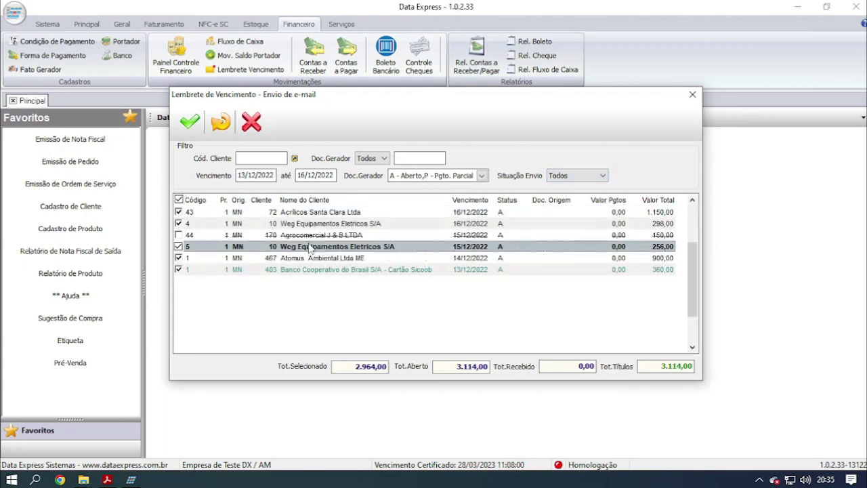
left_click(577, 176)
left_click(565, 187)
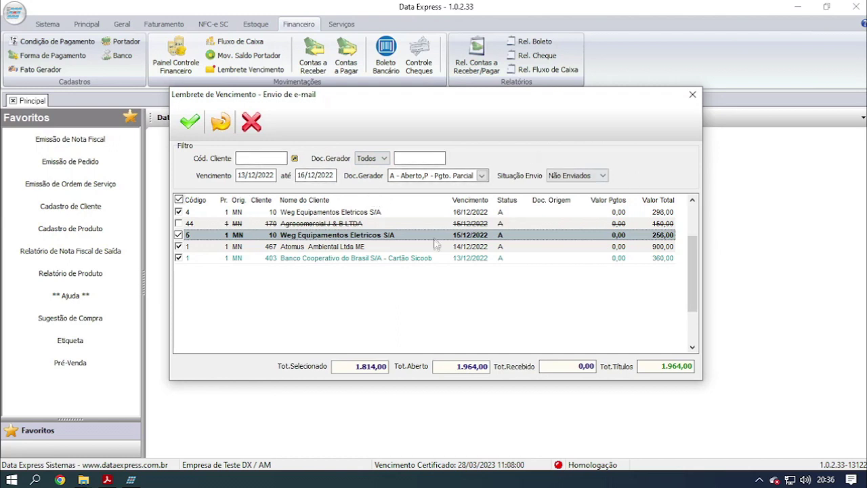
left_click(250, 247)
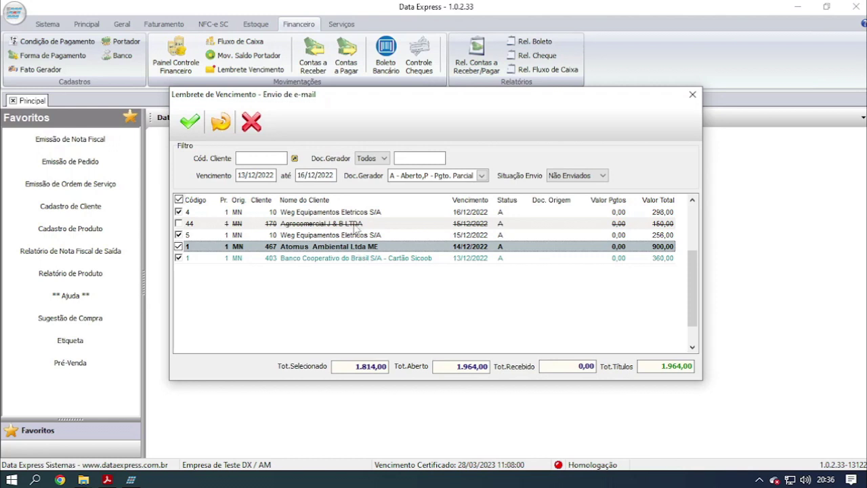
Close the payment reminder screen, reopen it manually and close it again
left_click(251, 124)
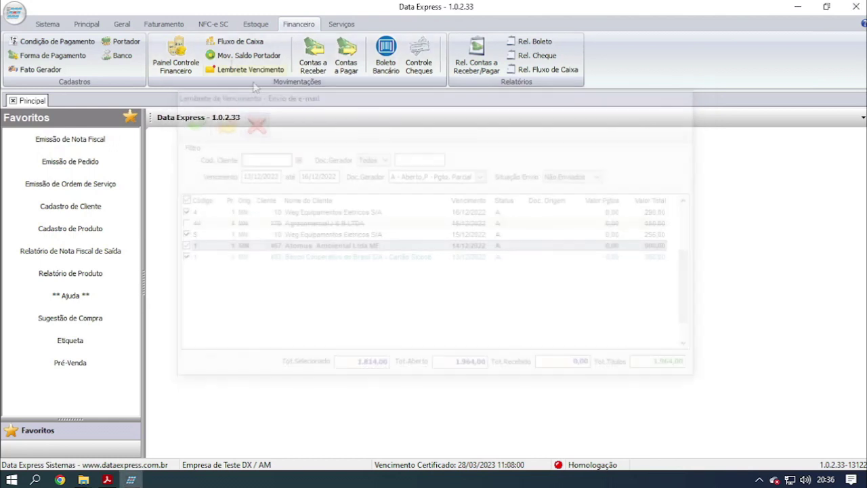
left_click(252, 71)
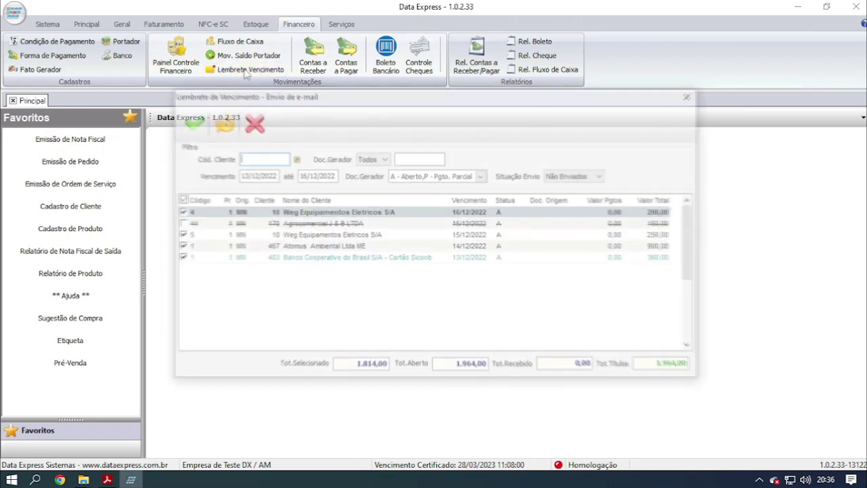
left_click(252, 121)
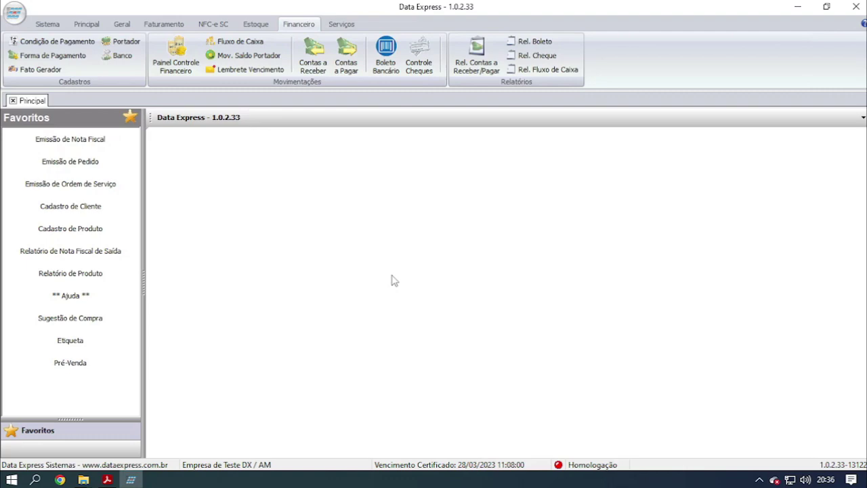
Restart Data Express from the desktop, and view and close the payment reminder screen shown at startup
left_click(797, 6)
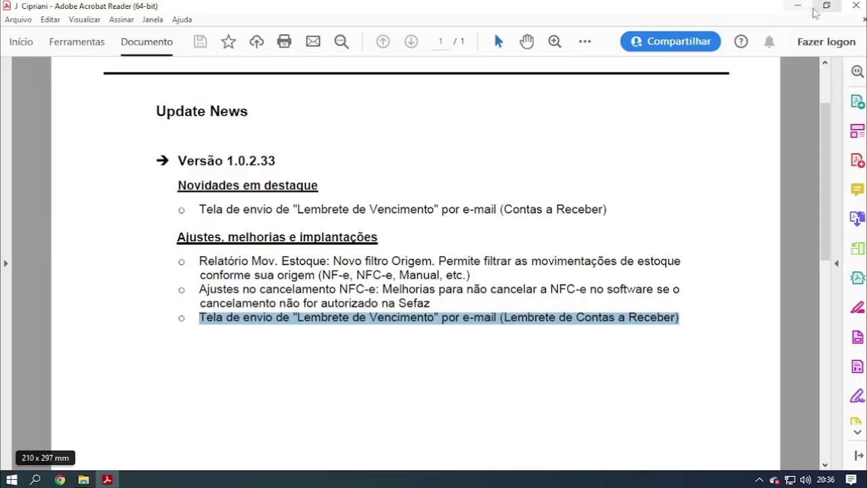
left_click(810, 9)
left_click(360, 24)
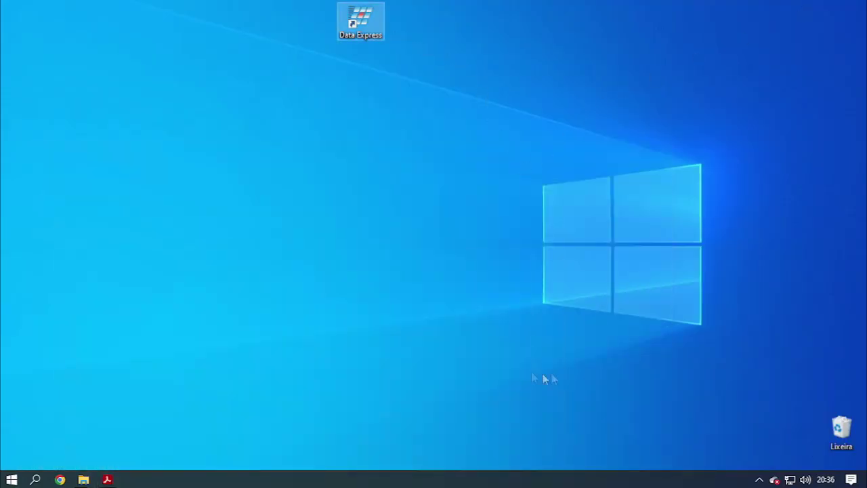
key("Return")
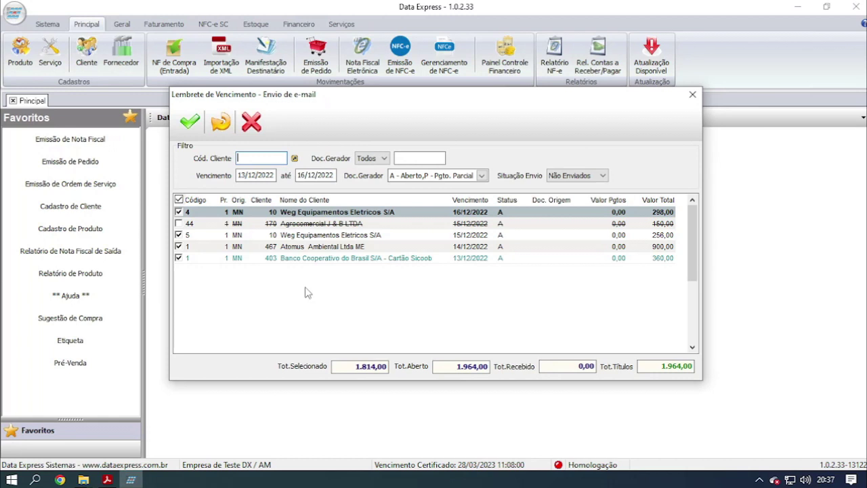
left_click(420, 258)
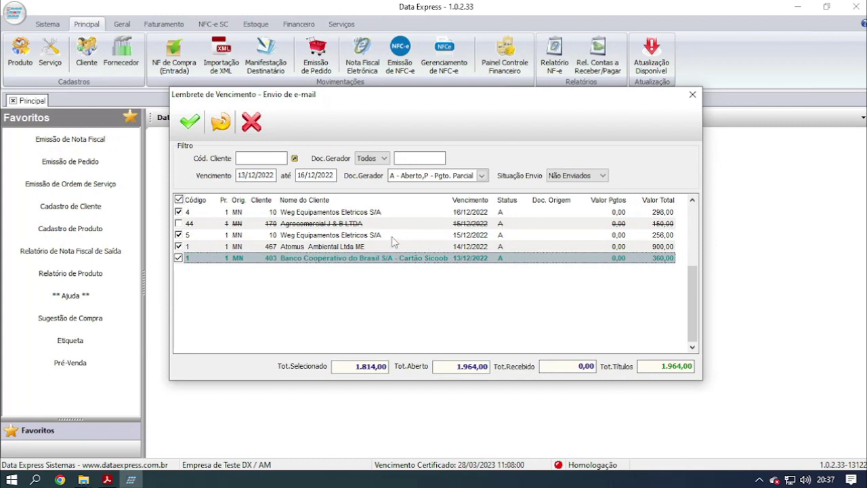
left_click(251, 122)
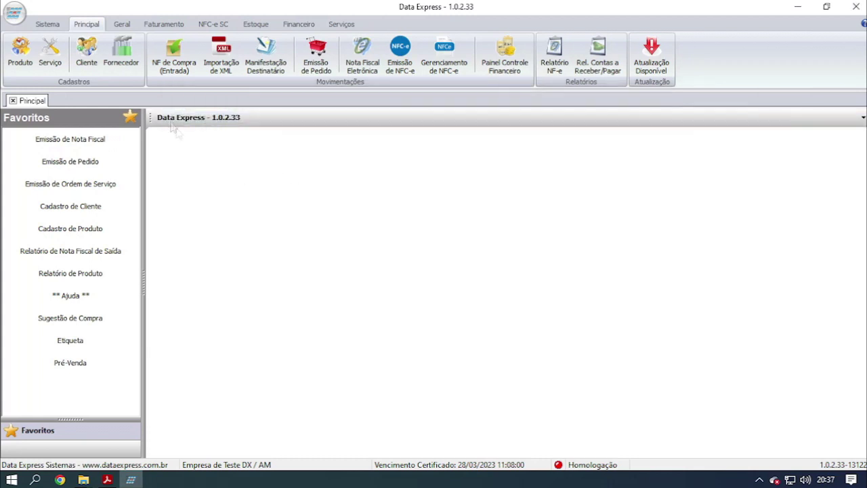
Open the "Envio de e-mail - Lembrete de Vencimento" settings in the Lembretes configuration of the Control Panel
left_click(47, 24)
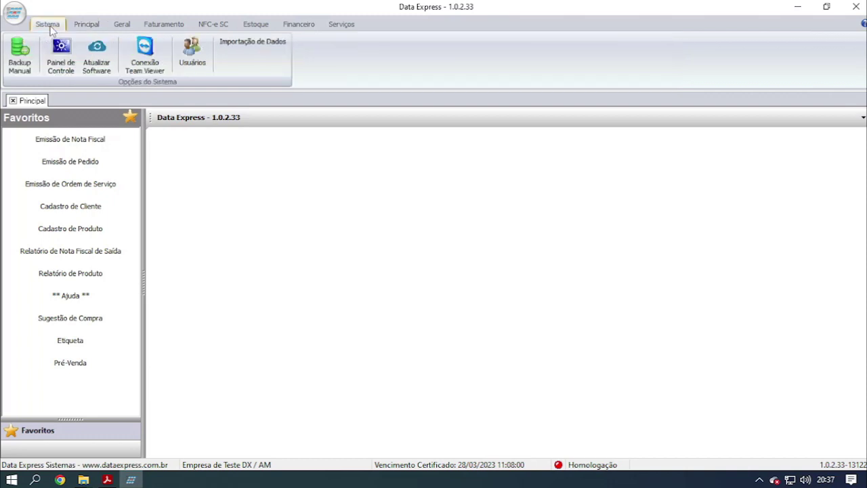
left_click(60, 57)
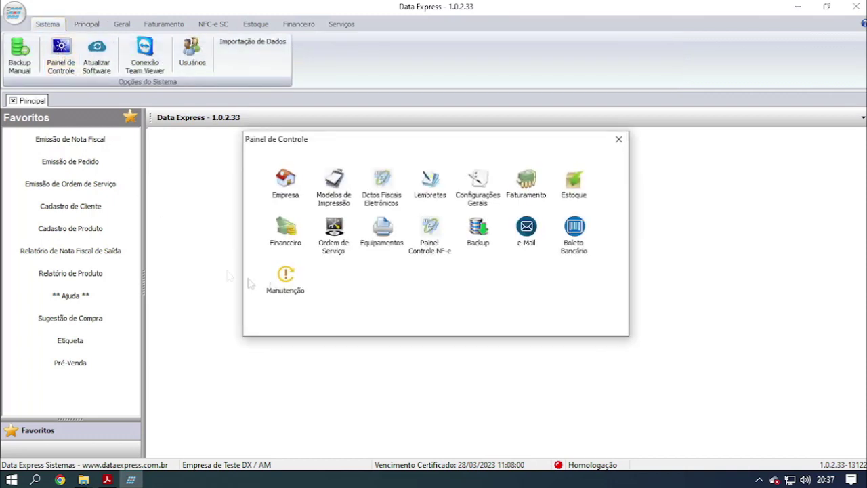
left_click(430, 181)
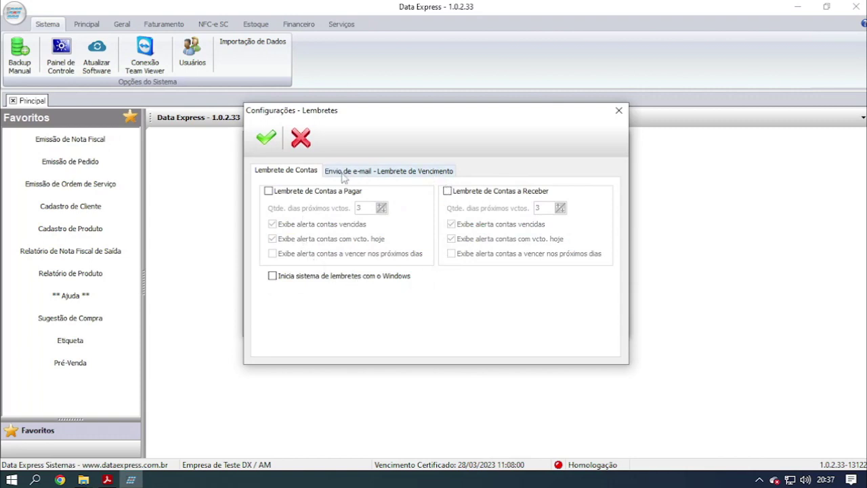
left_click(377, 172)
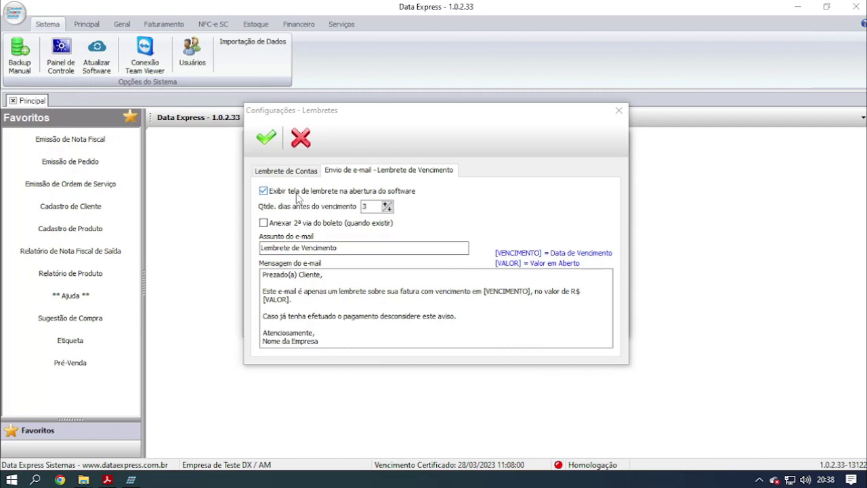
Disable and re-enable showing the reminder screen at software startup, and save the reminder settings
left_click(306, 193)
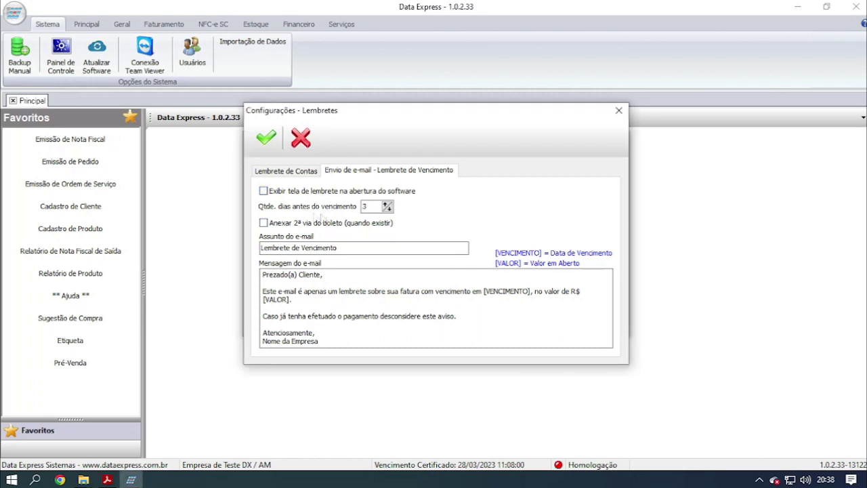
left_click(307, 198)
double_click(369, 210)
left_click(266, 137)
left_click(618, 139)
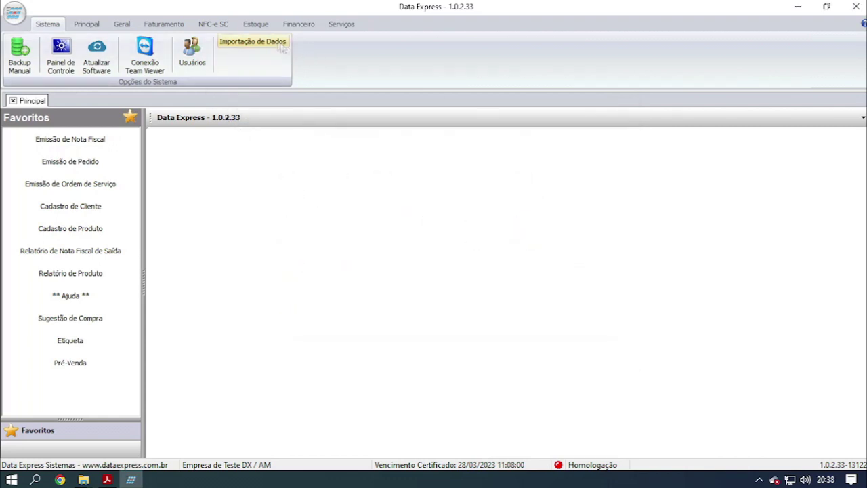
Open the Lembrete Vencimento screen, examine the start and end dates of its due-date filter, and close it
left_click(297, 25)
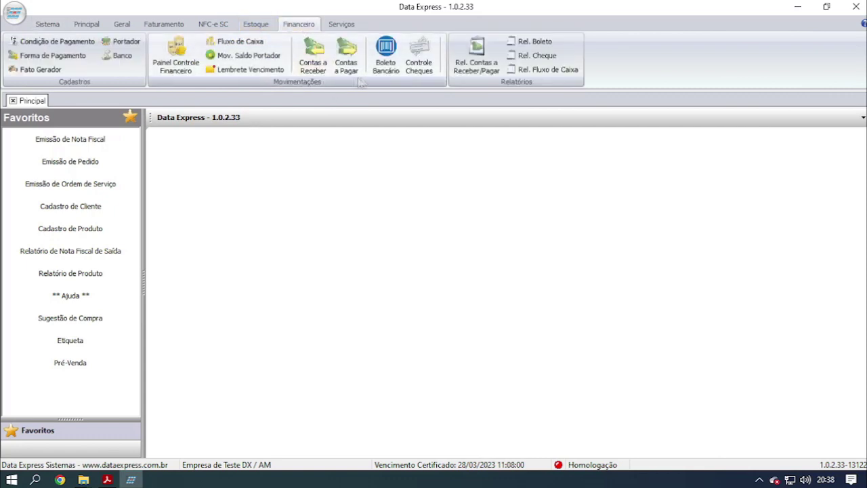
left_click(245, 69)
left_click_drag(276, 175, 231, 169)
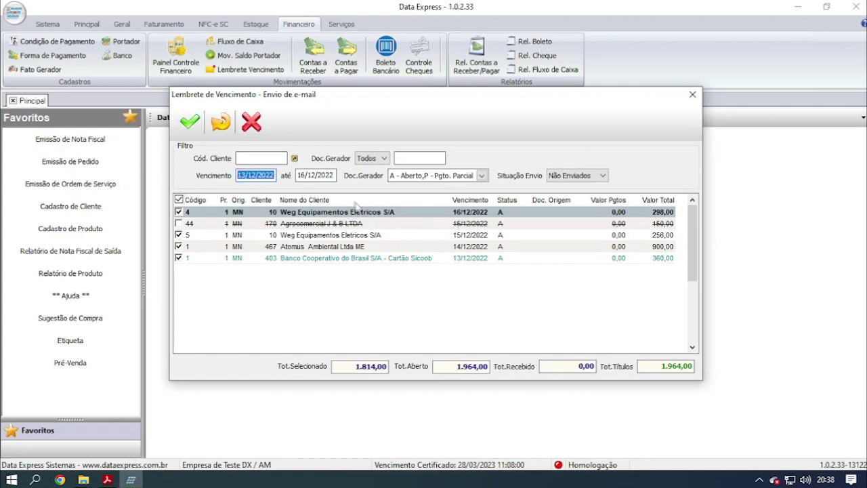
left_click(301, 175)
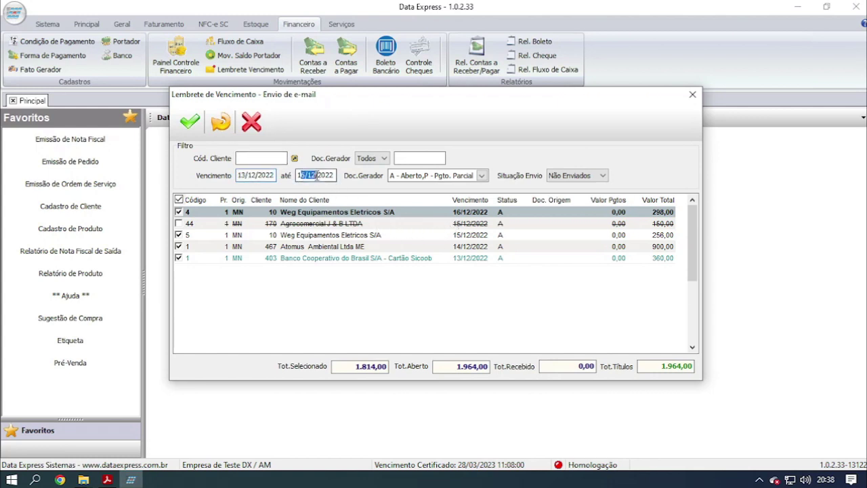
left_click(394, 316)
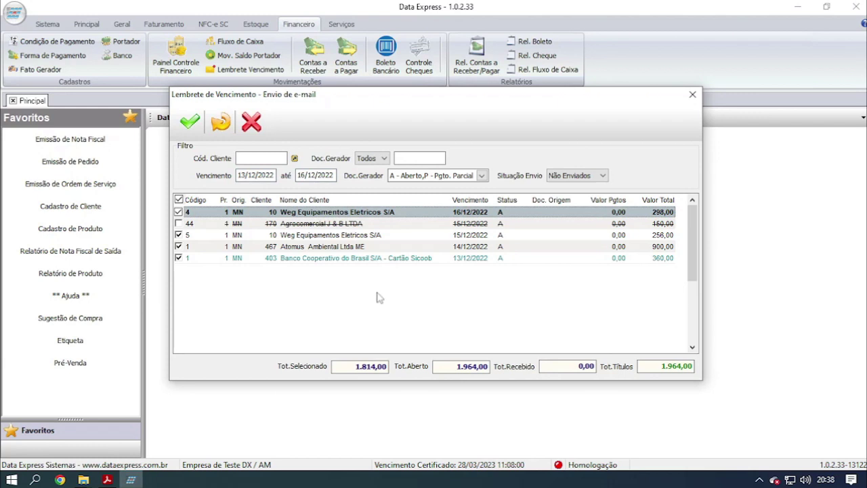
left_click(254, 122)
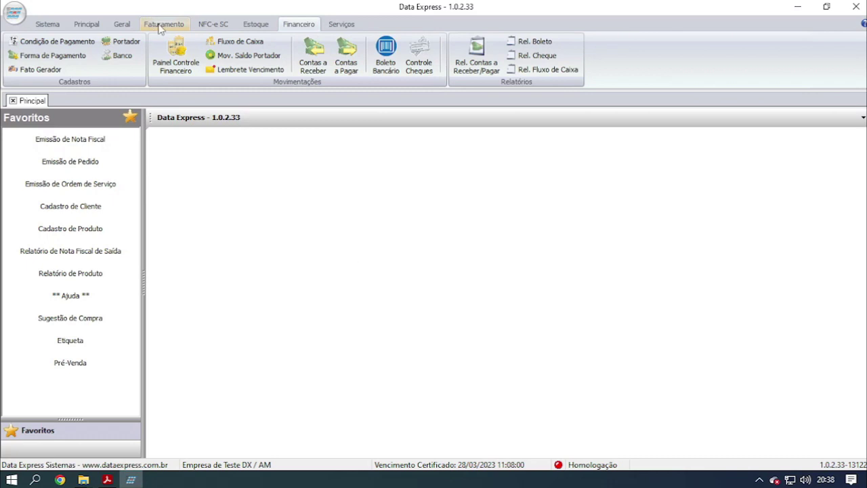
Return to the Lembretes configuration and display the payment reminder e-mail options
left_click(48, 24)
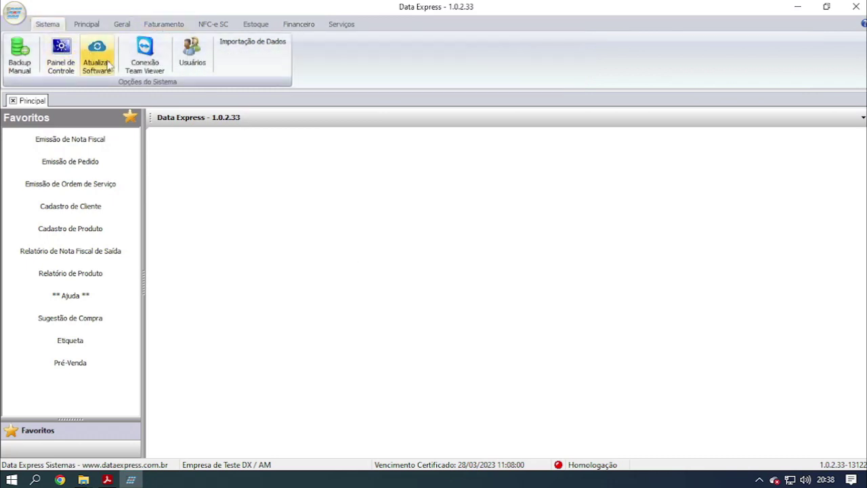
left_click(96, 64)
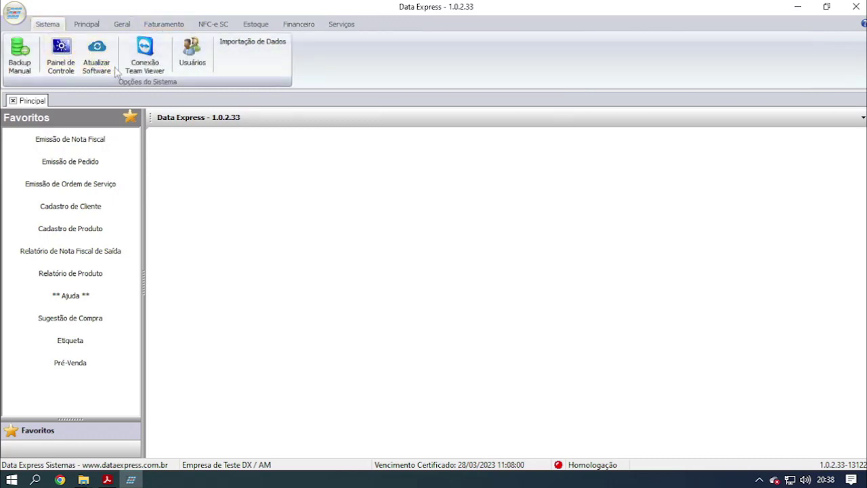
left_click(60, 58)
left_click(429, 179)
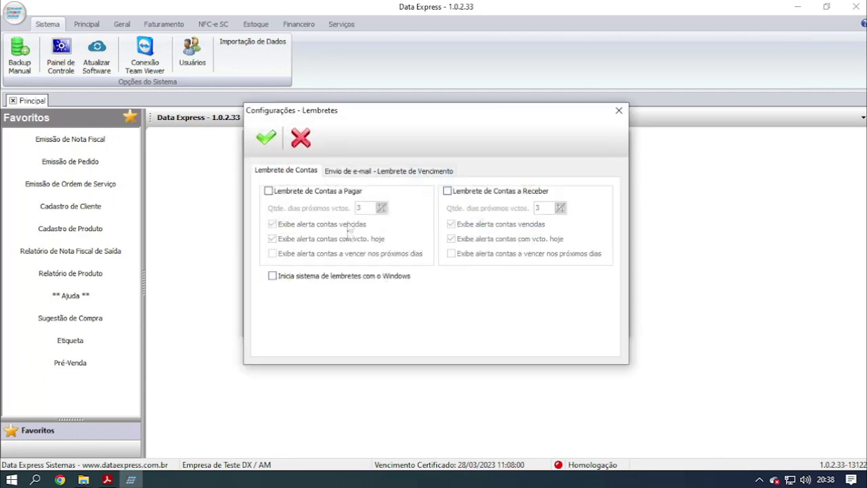
left_click(388, 170)
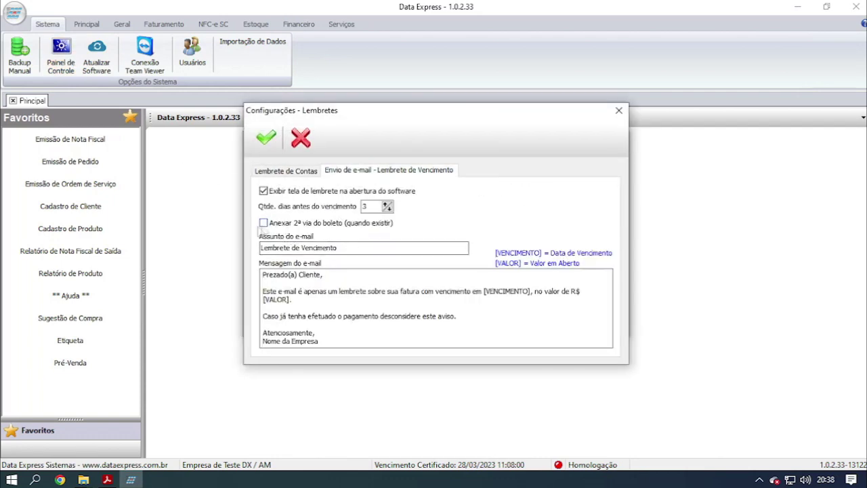
Enable attaching the second copy of the boleto when it exists, and highlight the reminder e-mail's subject text
left_click(284, 227)
left_click_drag(347, 248, 257, 249)
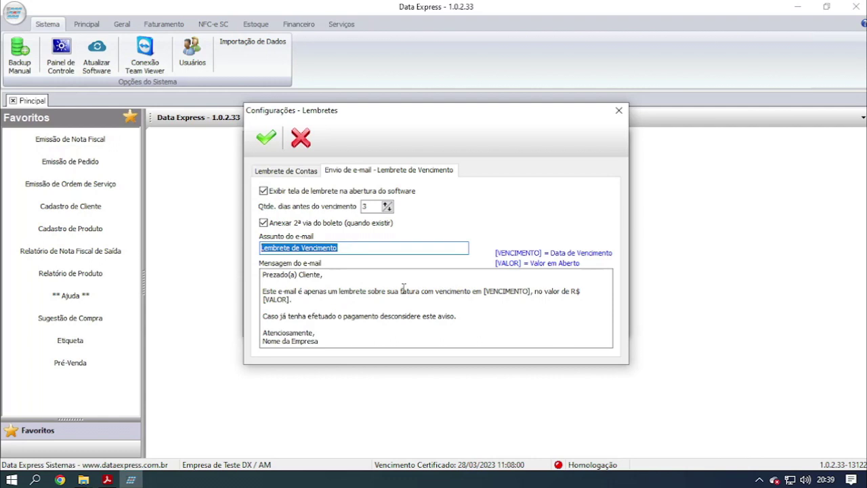
left_click(376, 248)
left_click_drag(359, 247, 246, 248)
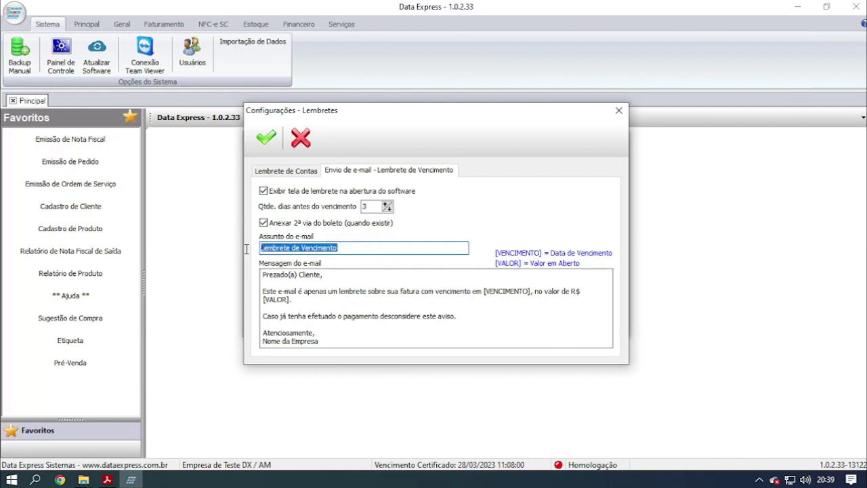
Examine the full body text of the payment reminder e-mail message
left_click(368, 296)
left_click_drag(348, 340, 306, 312)
key("ctrl+a")
left_click(352, 283)
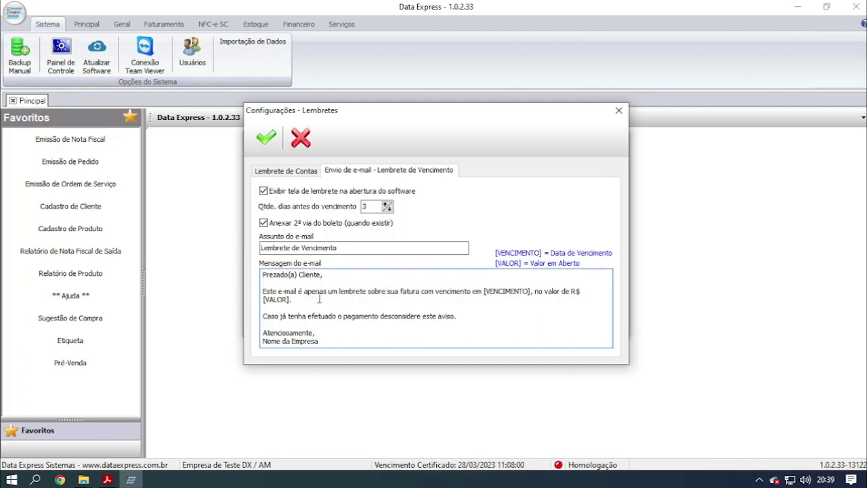
Examine the [VENCIMENTO] and [VALOR] placeholders in the reminder message by highlighting each one
left_click(386, 291)
double_click(499, 291)
left_click(511, 303)
left_click_drag(482, 292, 530, 292)
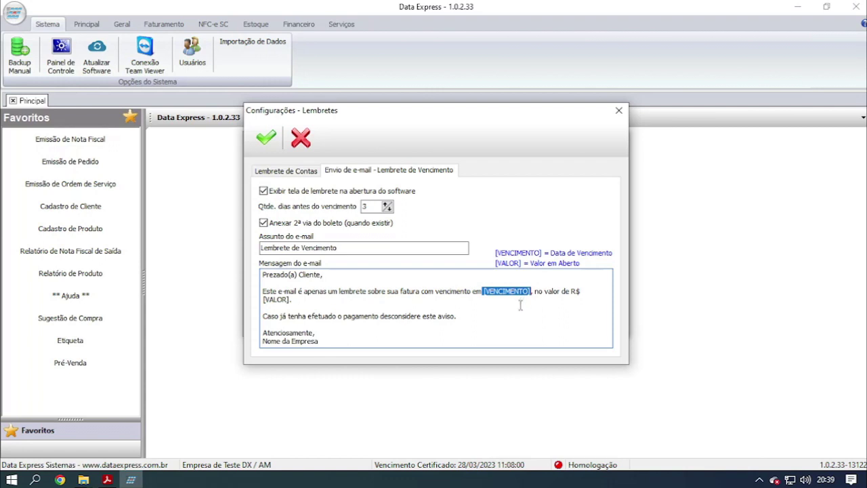
left_click(527, 296)
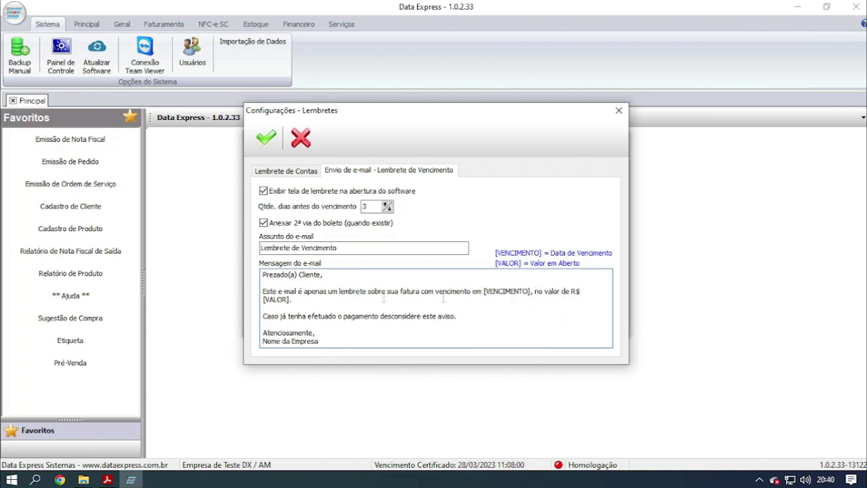
left_click_drag(289, 299, 263, 293)
left_click(488, 308)
double_click(514, 291)
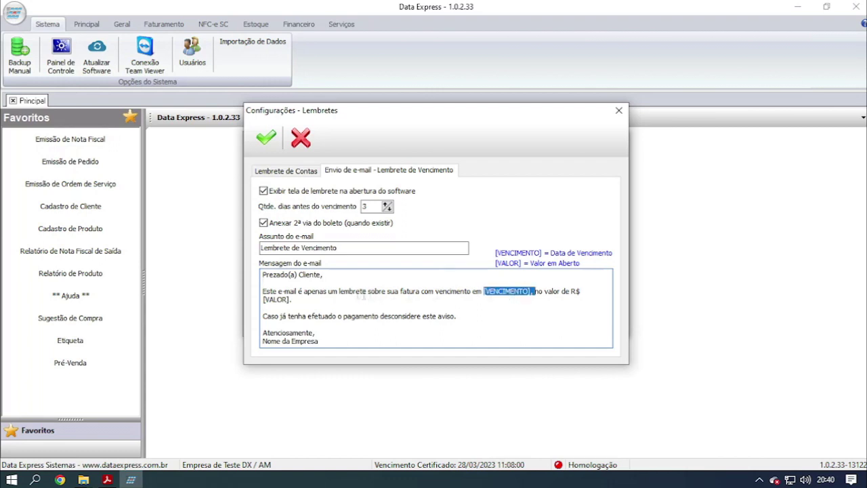
double_click(277, 299)
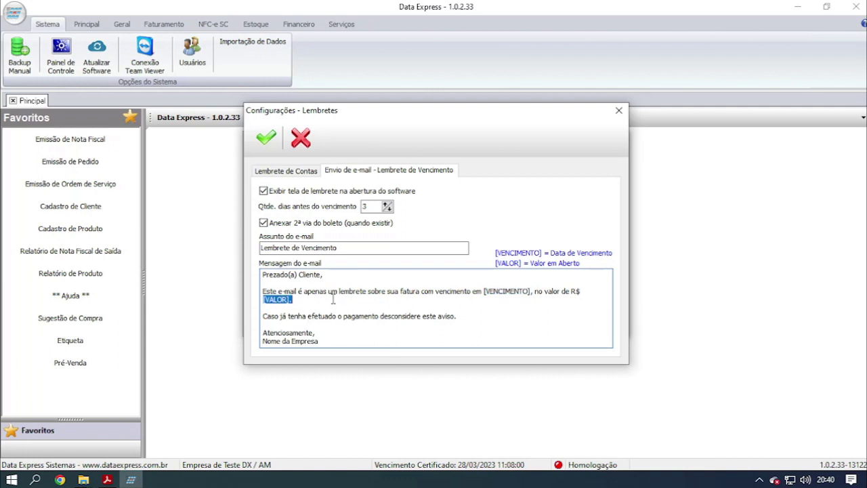
left_click(439, 299)
Highlight the closing signature and the opening greeting of the reminder message to review them
left_click_drag(263, 327, 334, 346)
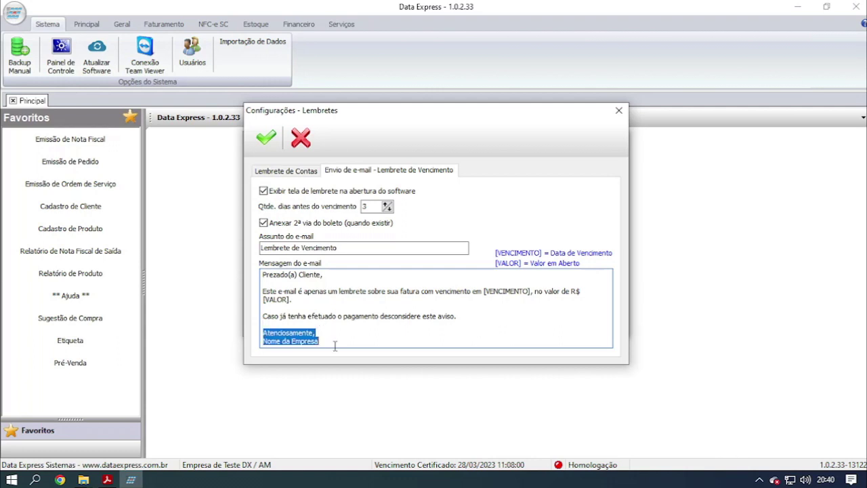
left_click(315, 332)
left_click_drag(335, 275, 259, 273)
left_click(319, 316)
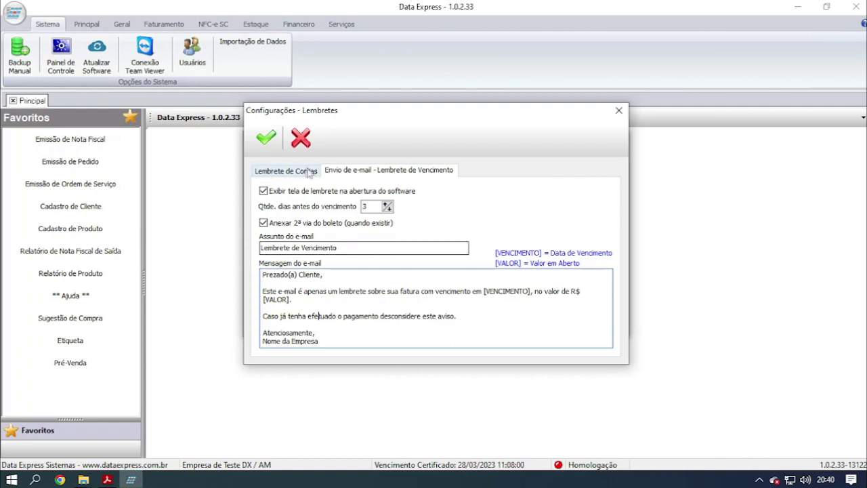
Save the reminder settings, close the Control Panel and open the Lembrete Vencimento e-mail sending screen
left_click(266, 138)
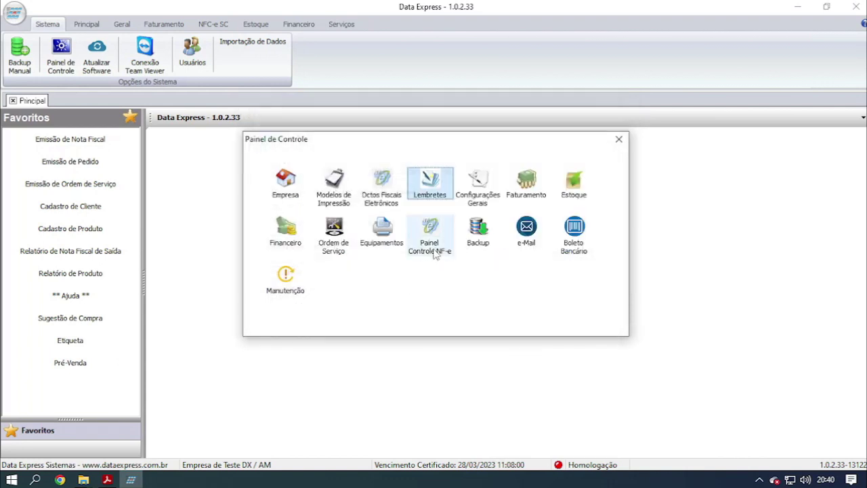
left_click(618, 139)
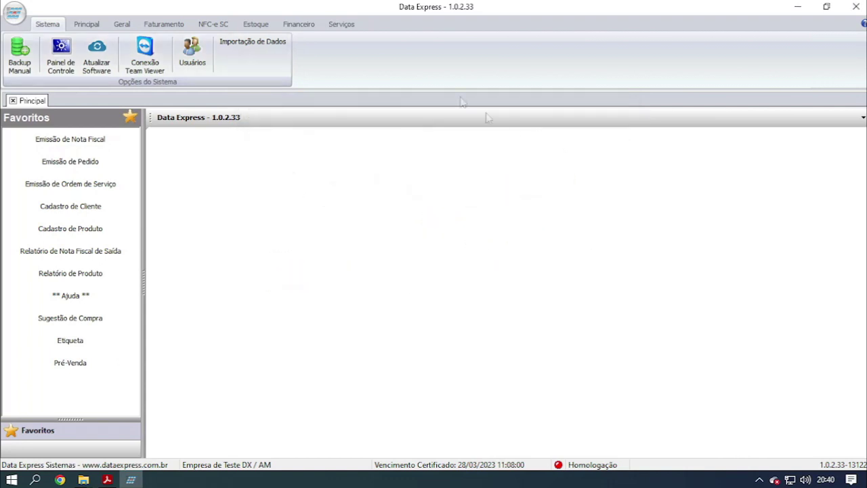
left_click(168, 24)
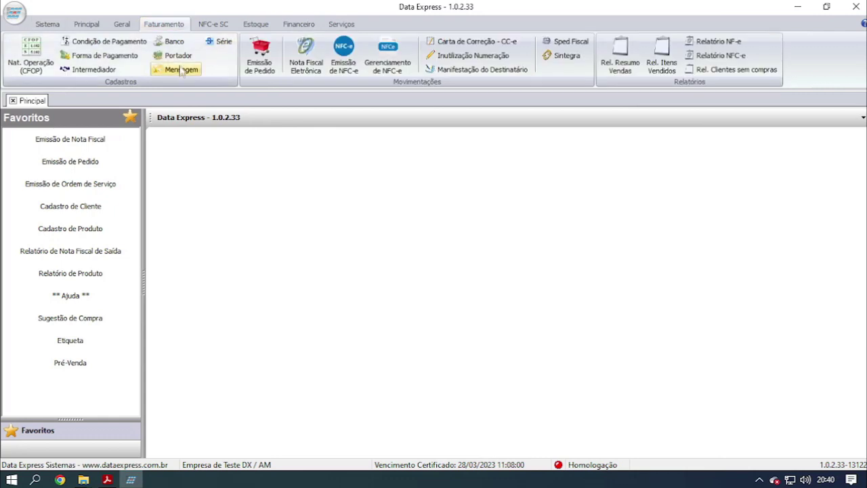
left_click(259, 25)
left_click(298, 24)
left_click(248, 69)
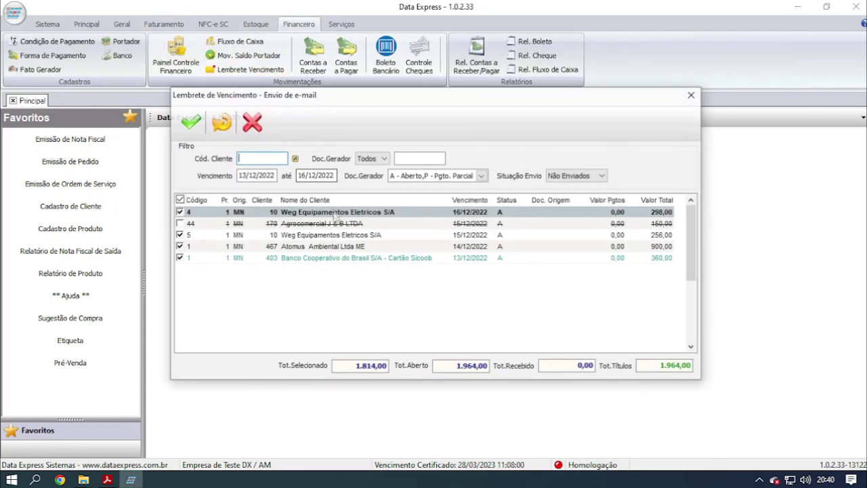